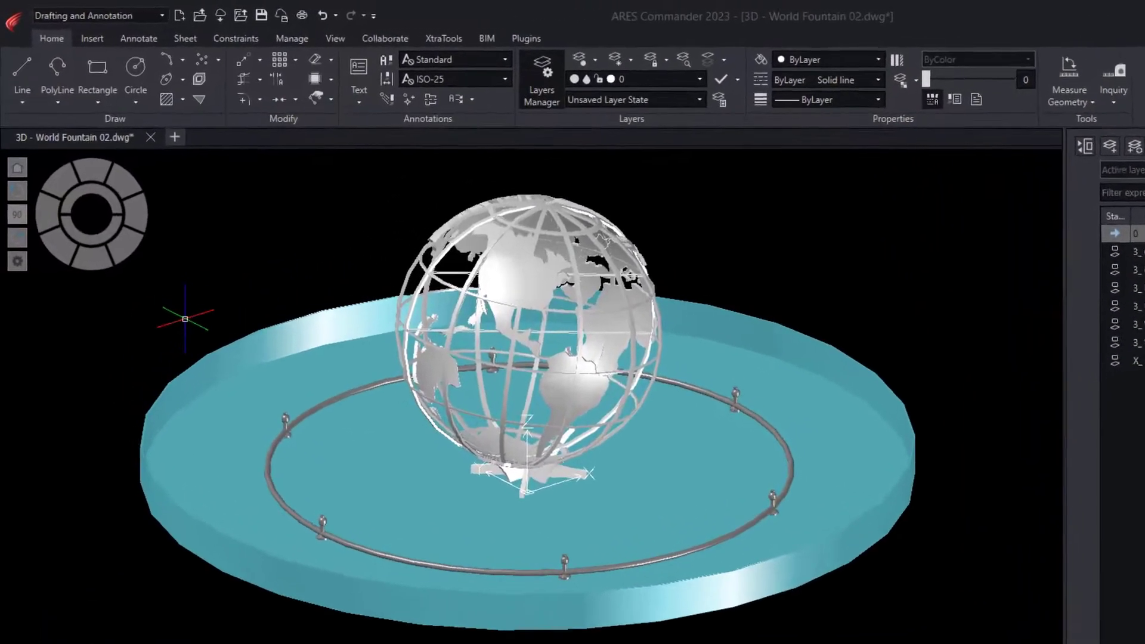
# Switch to the 3D Modeling workspace and expand the extrude command variants.
pyautogui.click(164, 15)
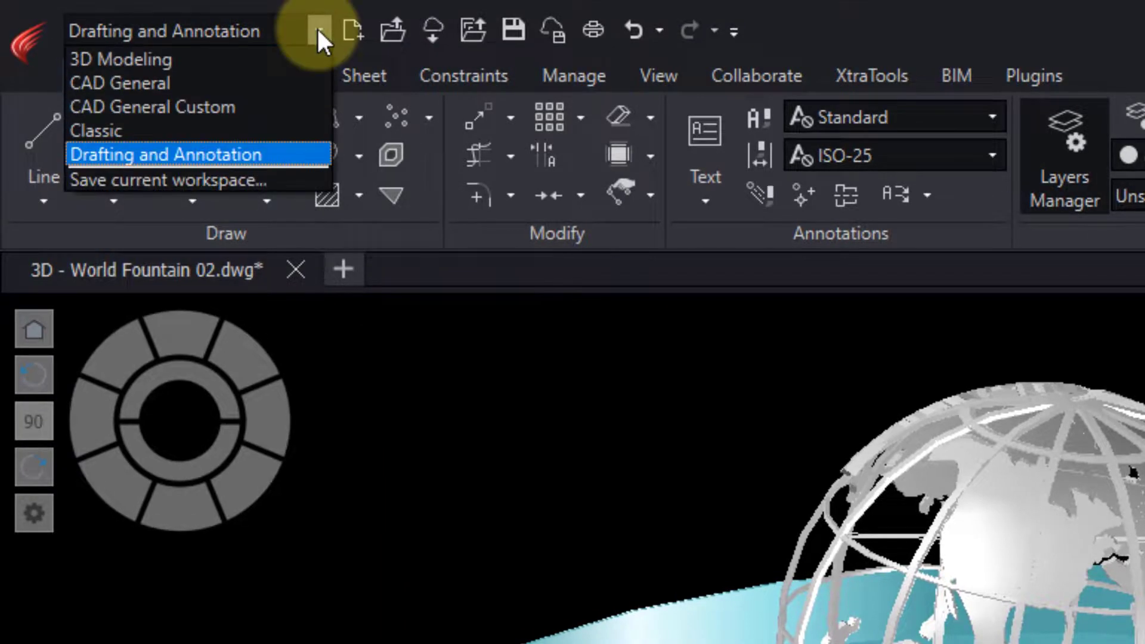
pyautogui.click(256, 59)
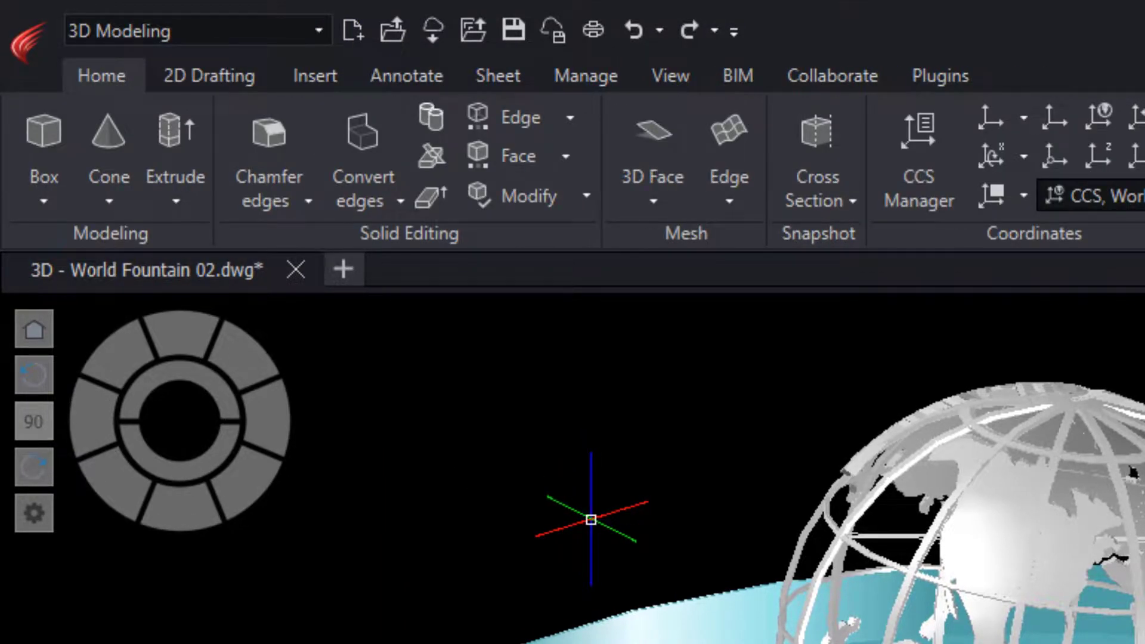
pyautogui.click(191, 196)
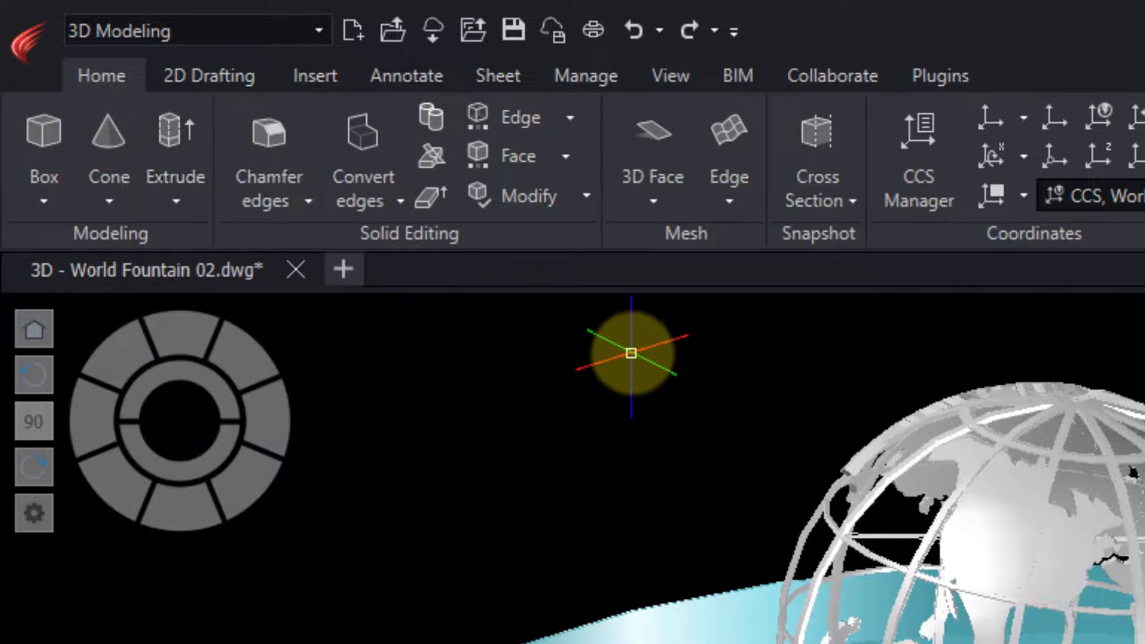
# Show the fountain in the Top, then Front, then SW Isometric preset views.
pyautogui.click(680, 78)
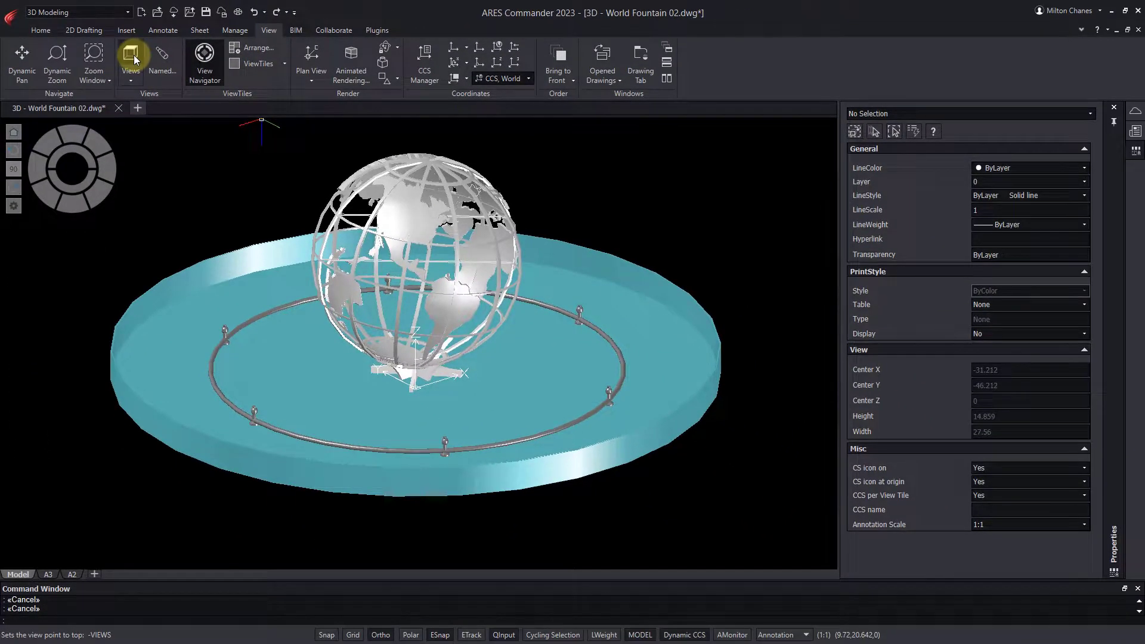
pyautogui.click(331, 131)
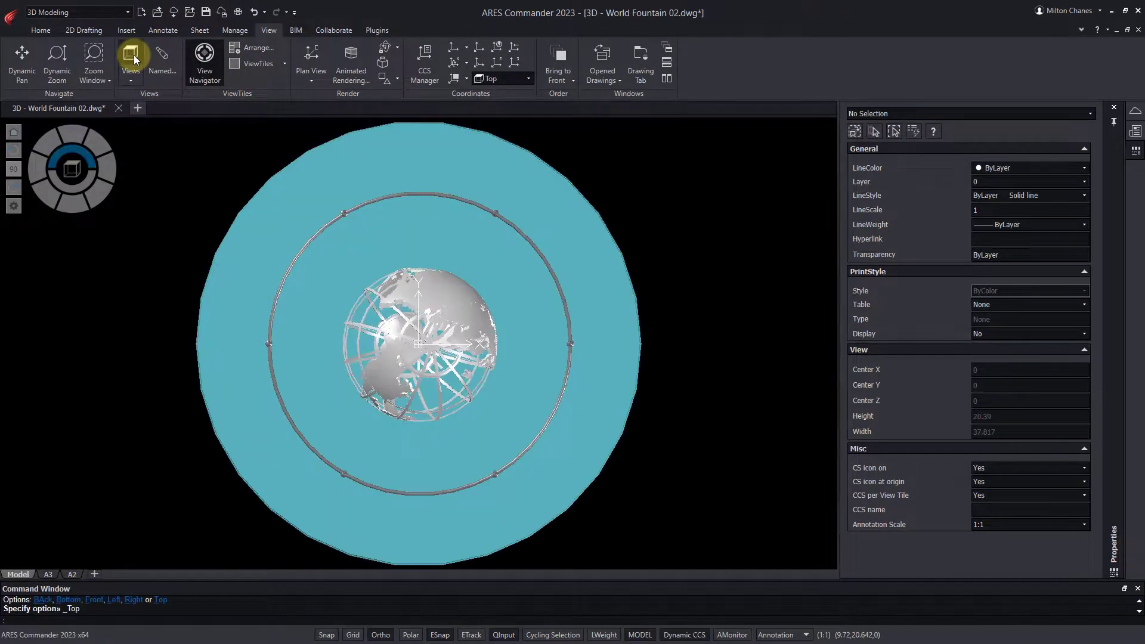
pyautogui.click(132, 80)
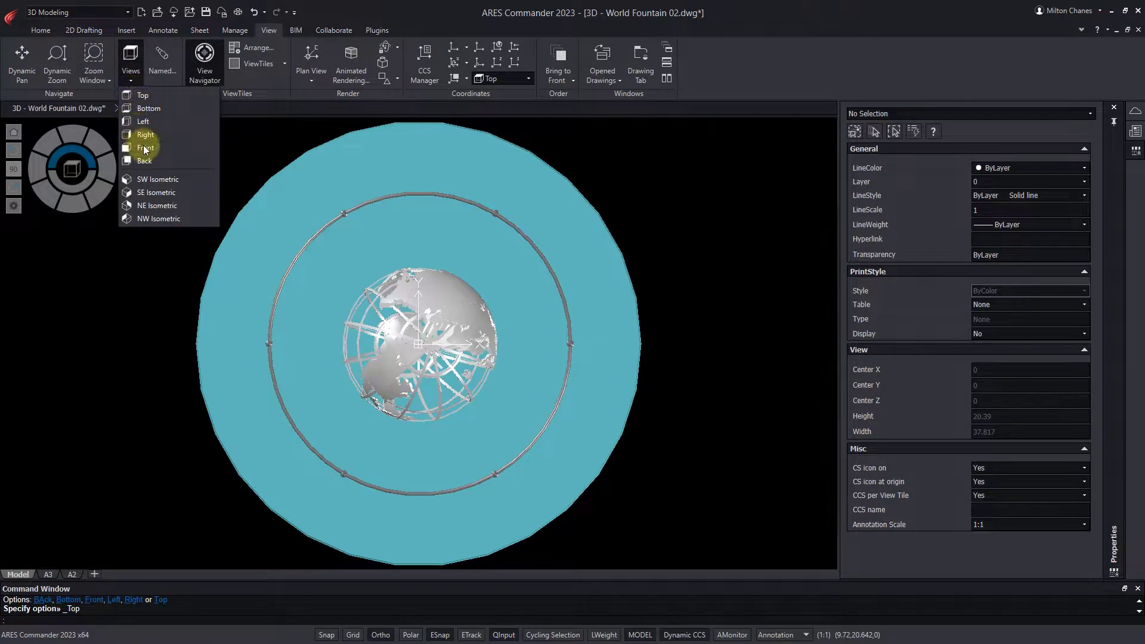
pyautogui.click(145, 148)
pyautogui.click(132, 80)
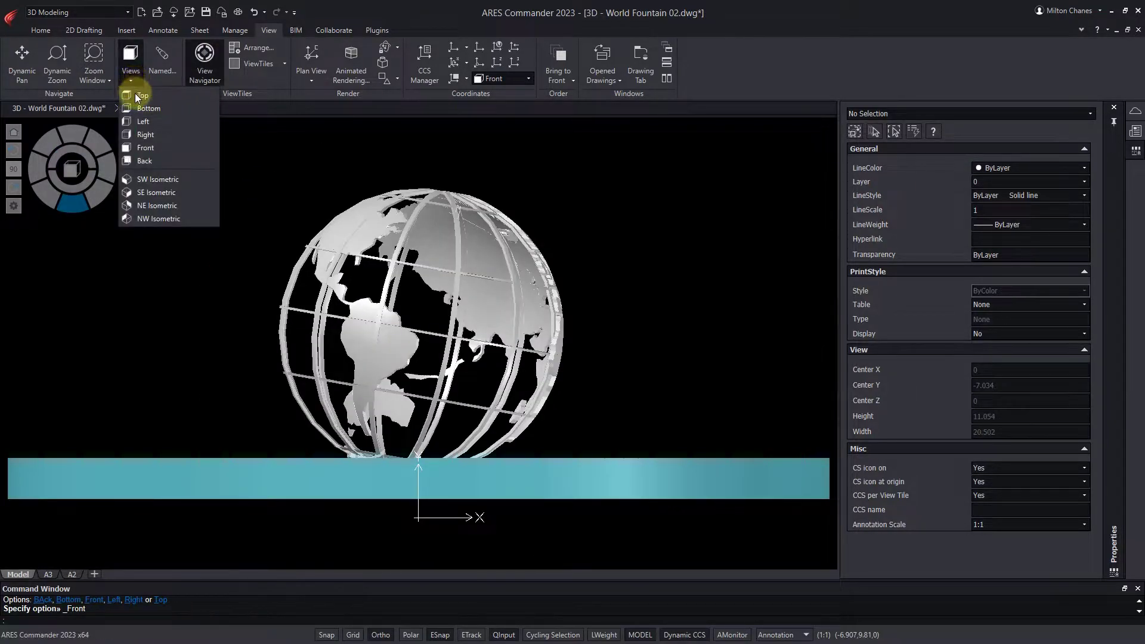
pyautogui.click(146, 179)
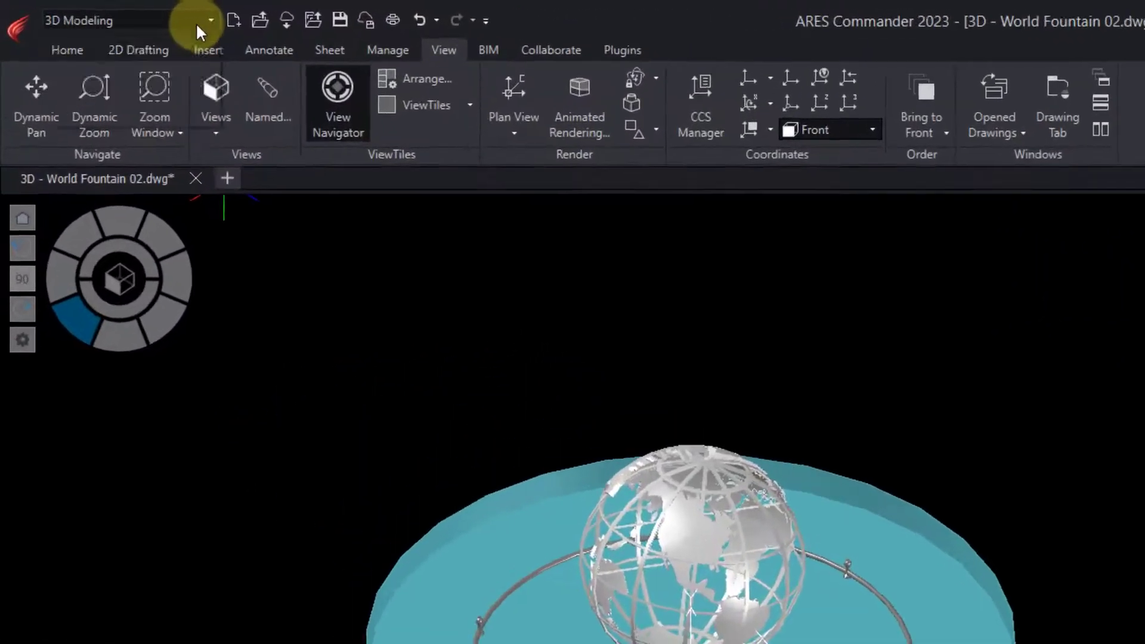
# Return to the Drafting and Annotation workspace and view the fountain from top and bottom.
pyautogui.click(122, 12)
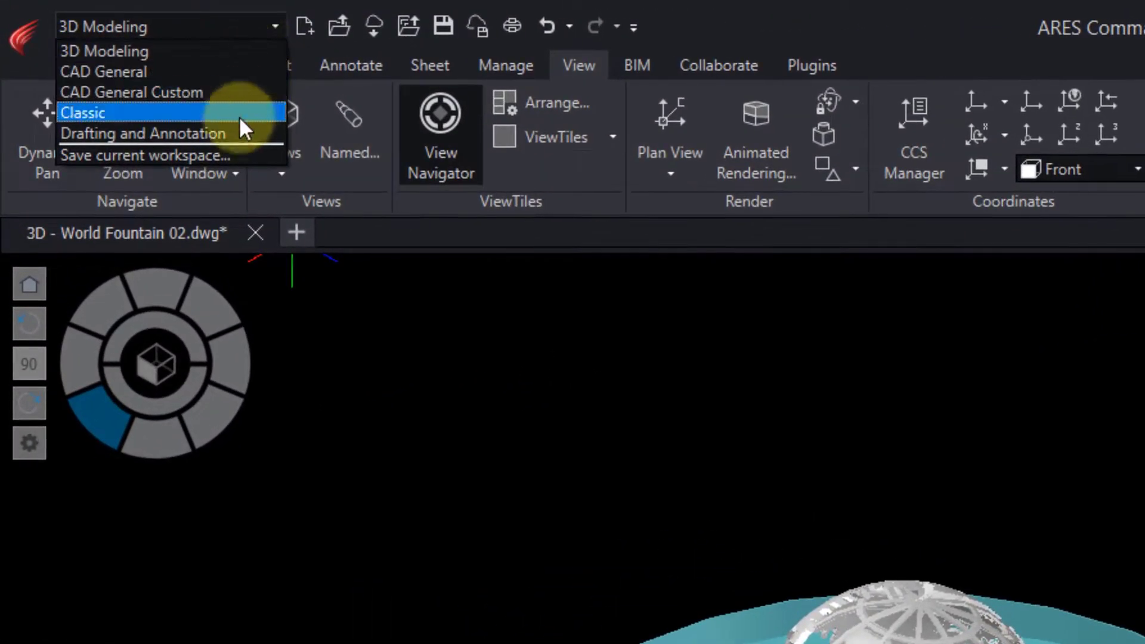
pyautogui.click(237, 132)
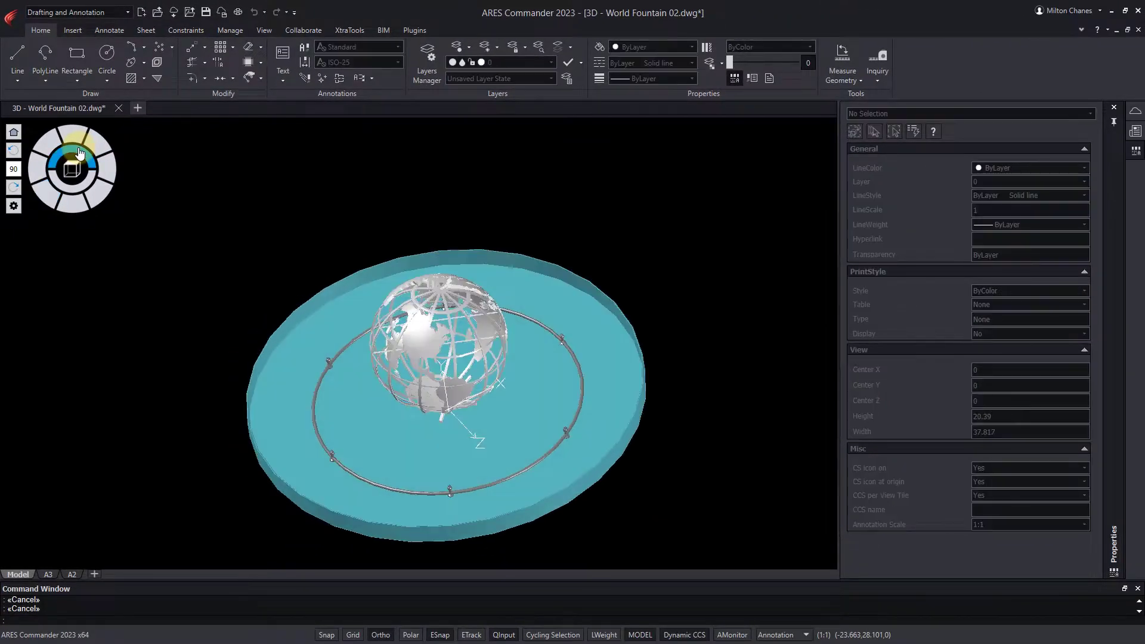
pyautogui.click(79, 154)
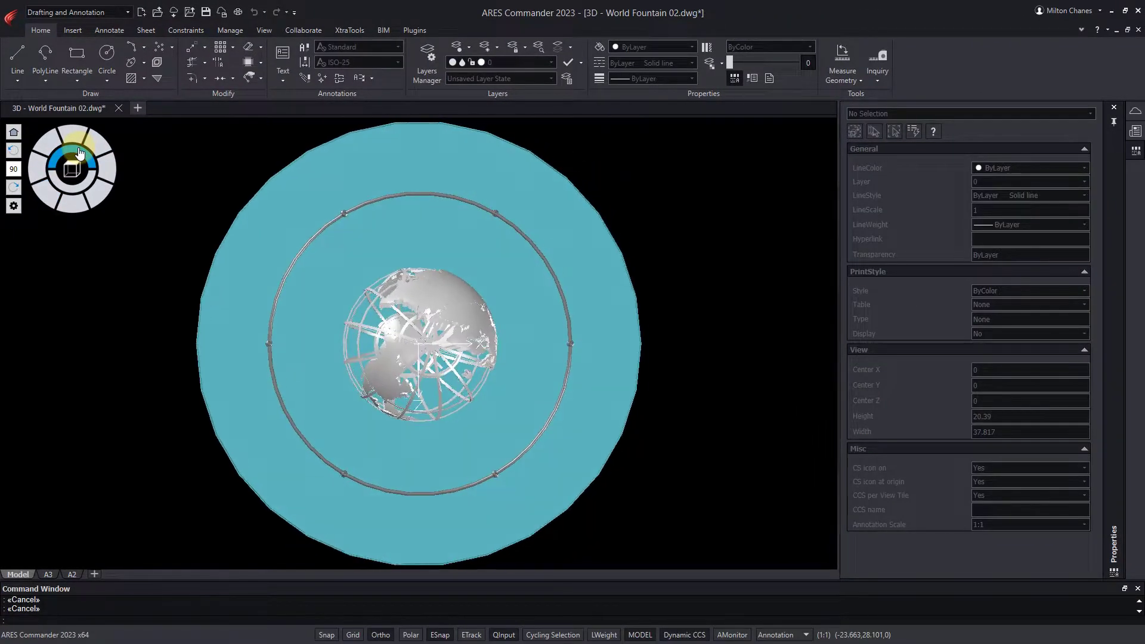
pyautogui.click(72, 192)
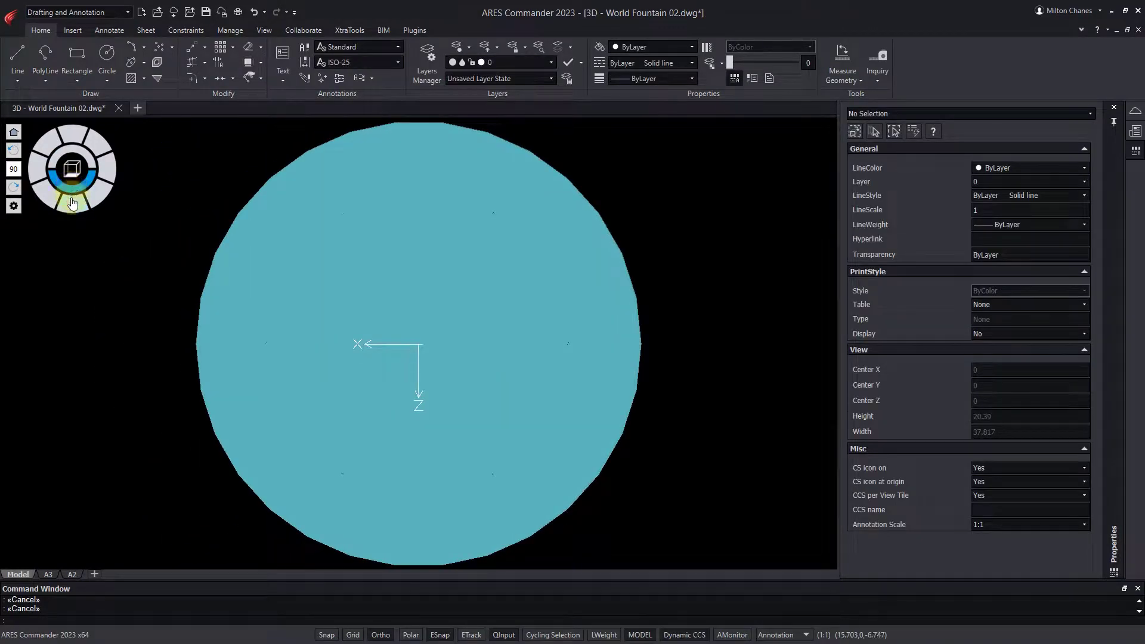
# Turn the fountain to the front, both sides, then two corner isometric views.
pyautogui.click(72, 207)
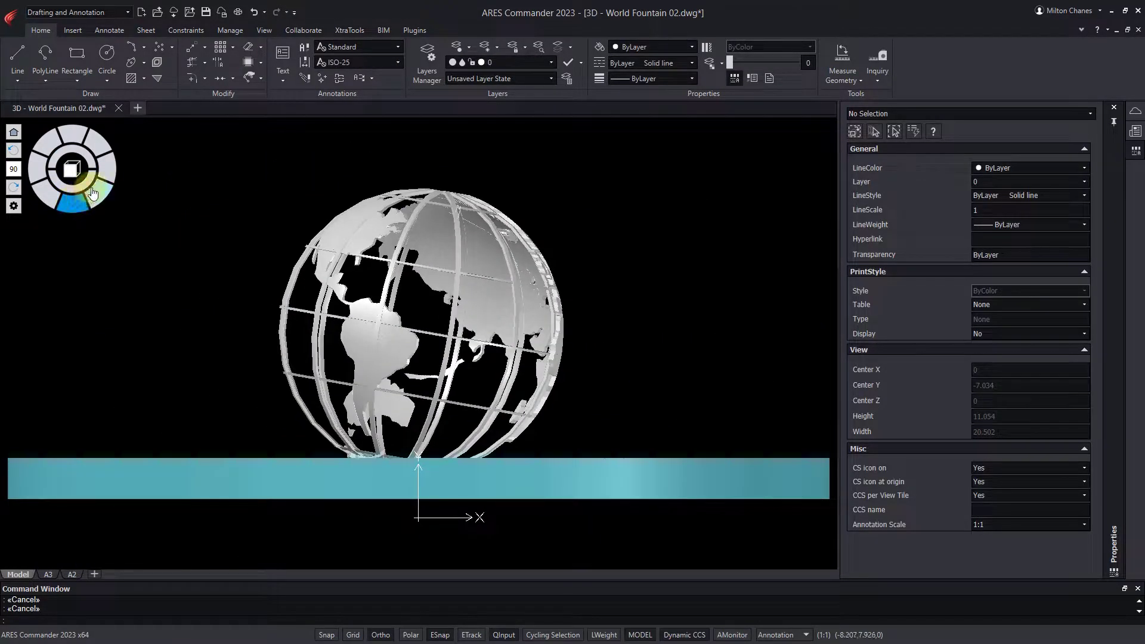
pyautogui.click(107, 176)
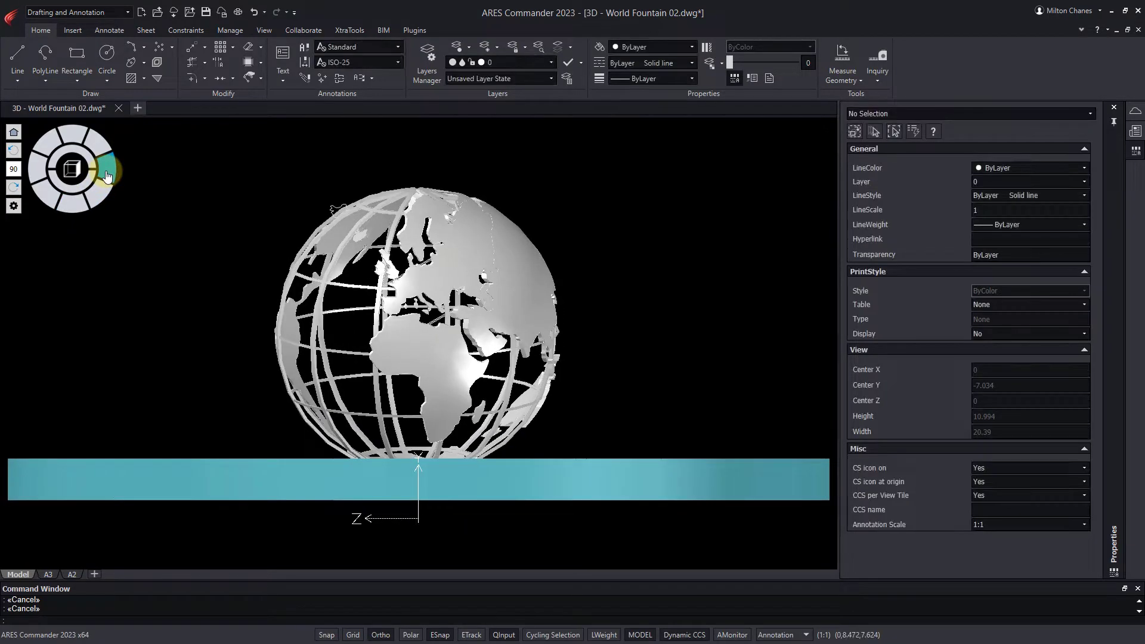
pyautogui.click(36, 172)
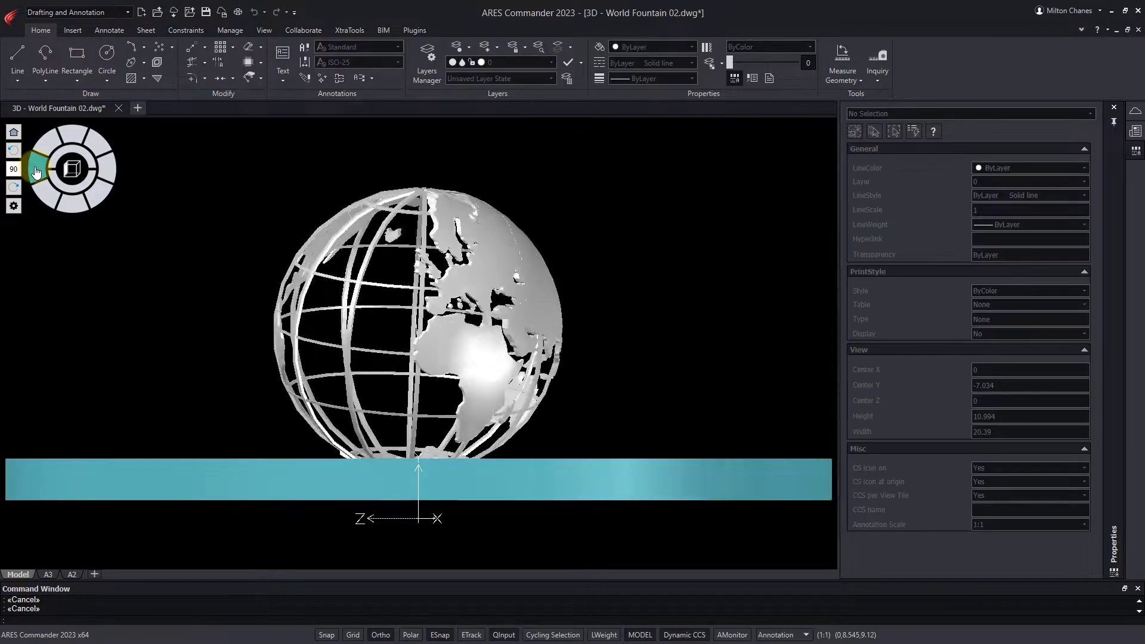
pyautogui.click(51, 152)
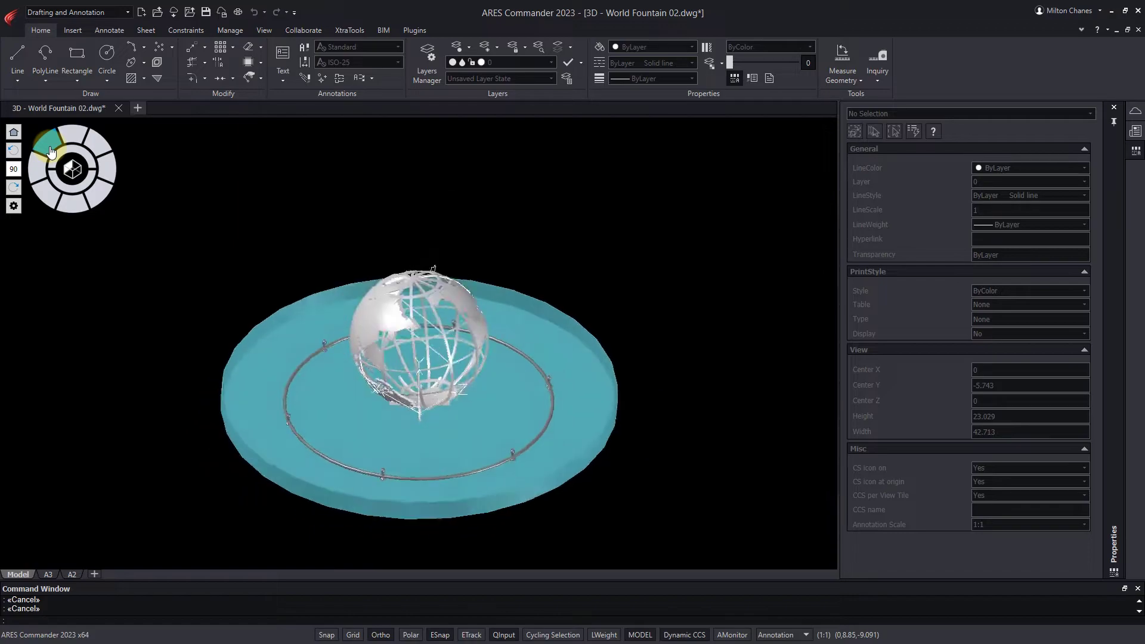
pyautogui.click(94, 149)
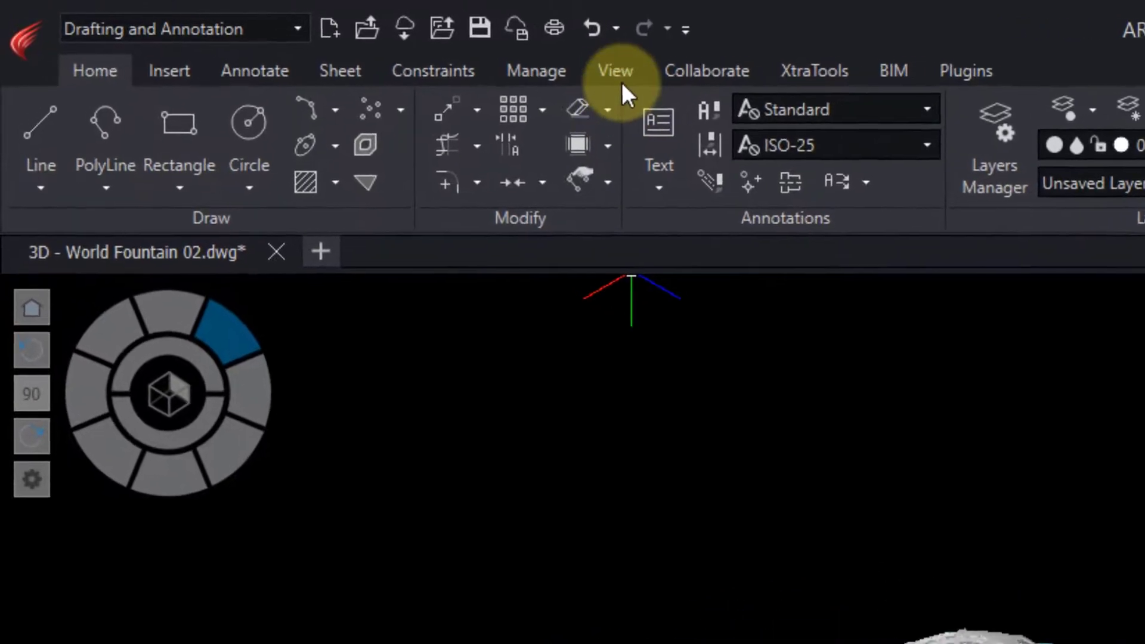
# Check the View tab's Views list, then toggle the View Navigator off and on.
pyautogui.click(266, 31)
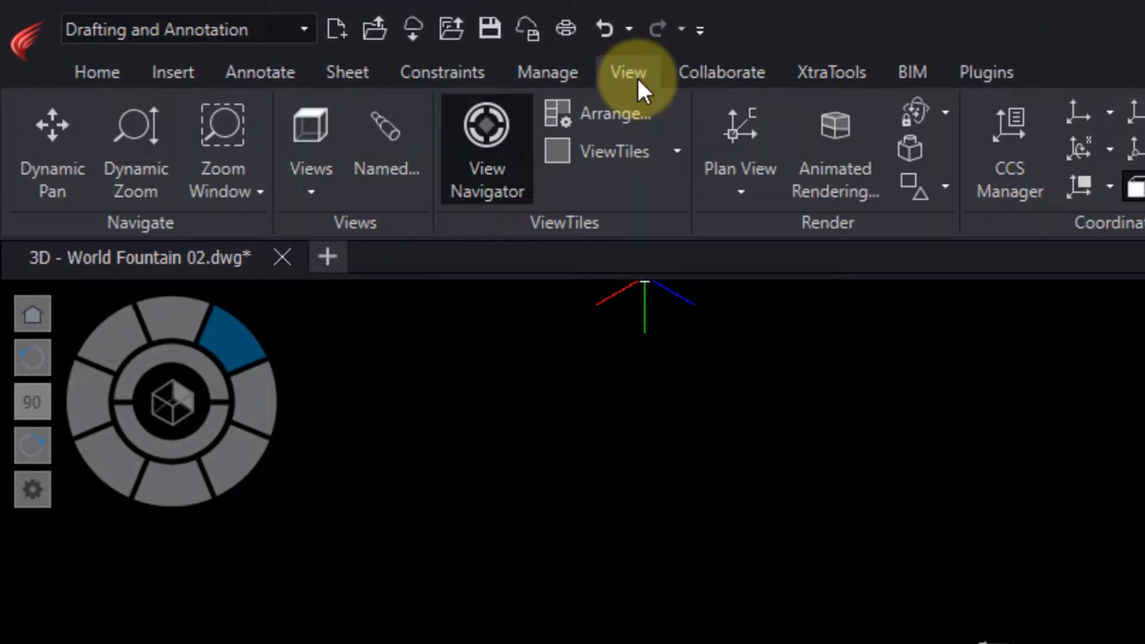
pyautogui.click(322, 188)
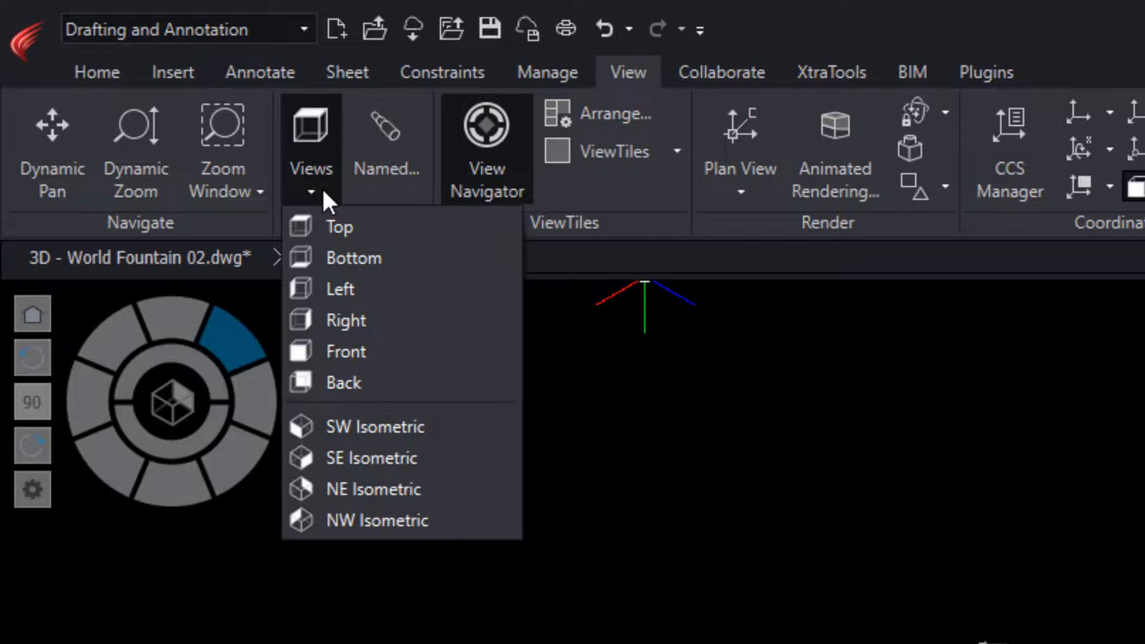
pyautogui.click(462, 189)
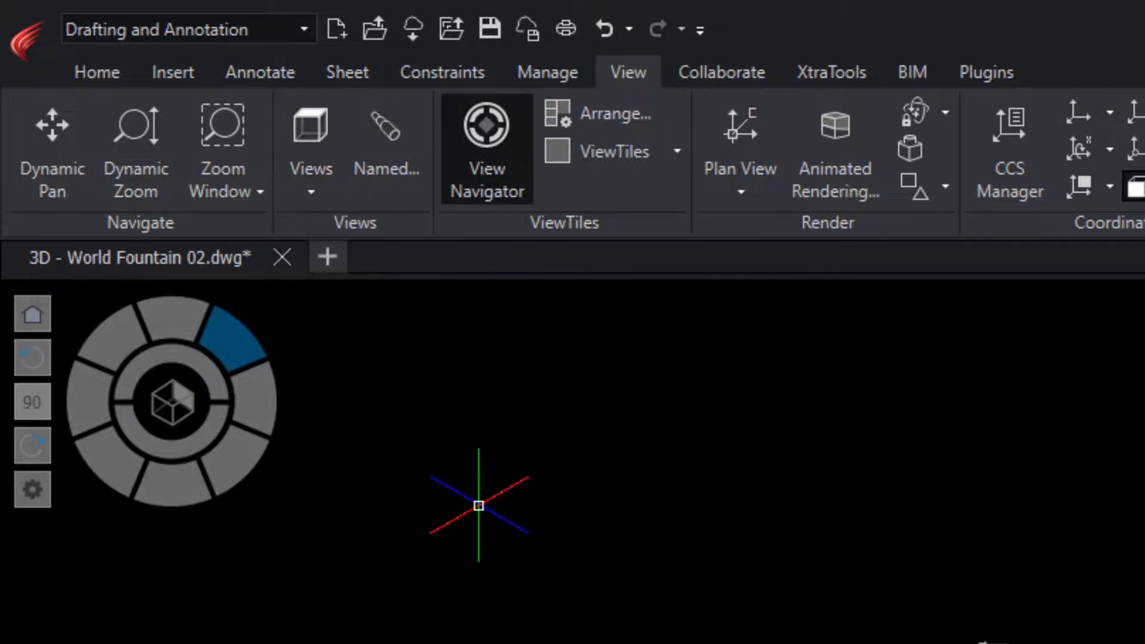
pyautogui.click(507, 178)
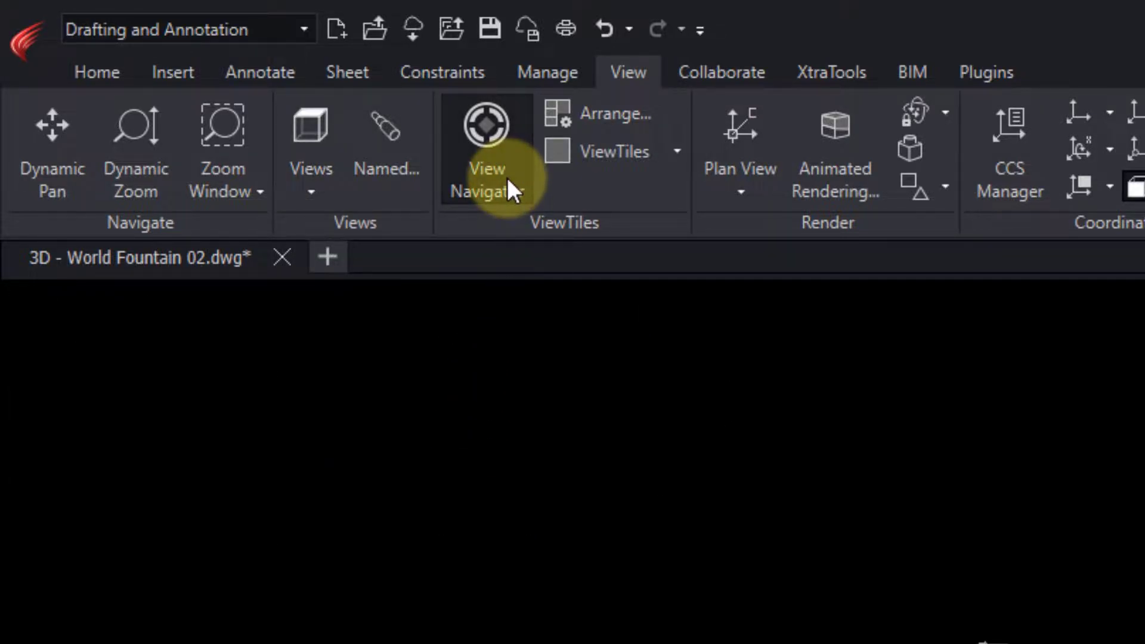
pyautogui.click(506, 178)
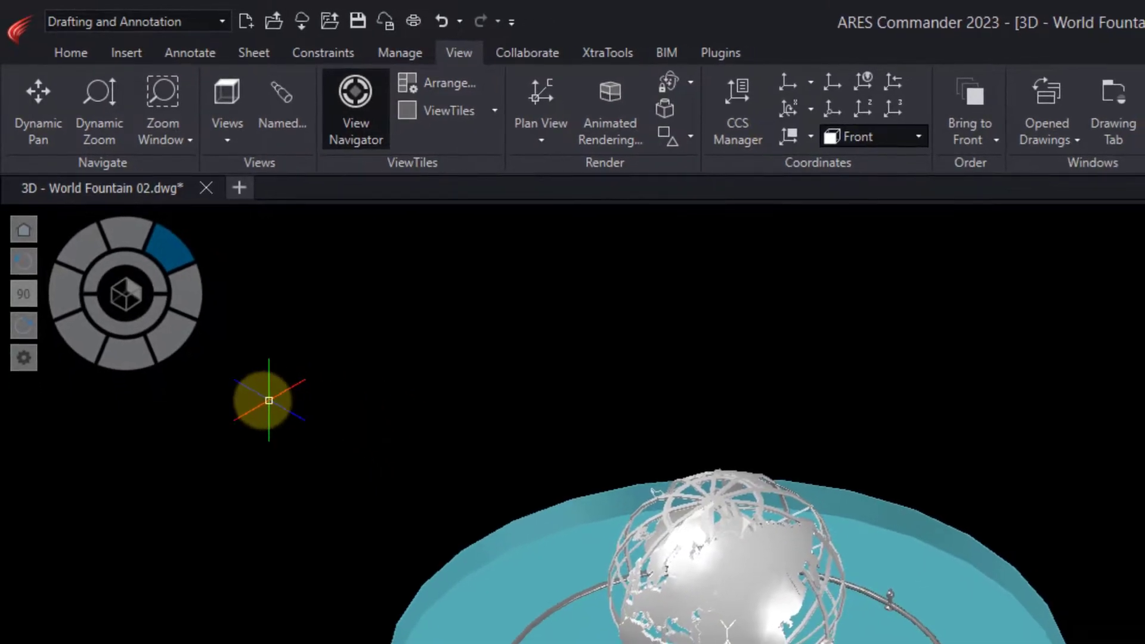
# Set the View Navigator's on-screen position to Upper right in its properties.
pyautogui.click(24, 357)
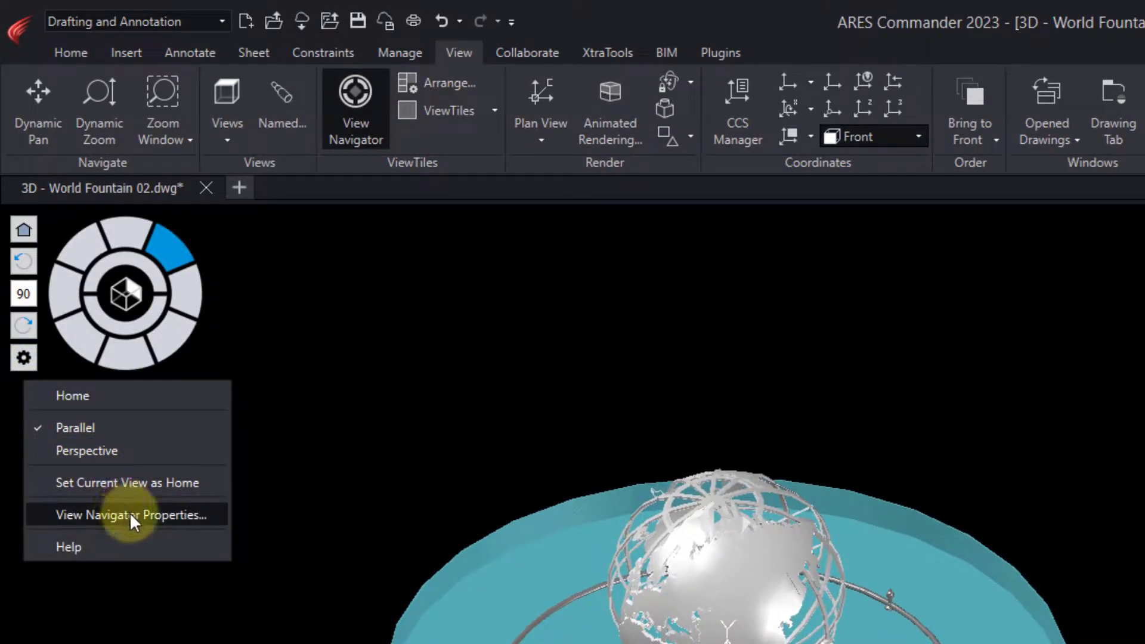
pyautogui.click(130, 513)
pyautogui.click(778, 322)
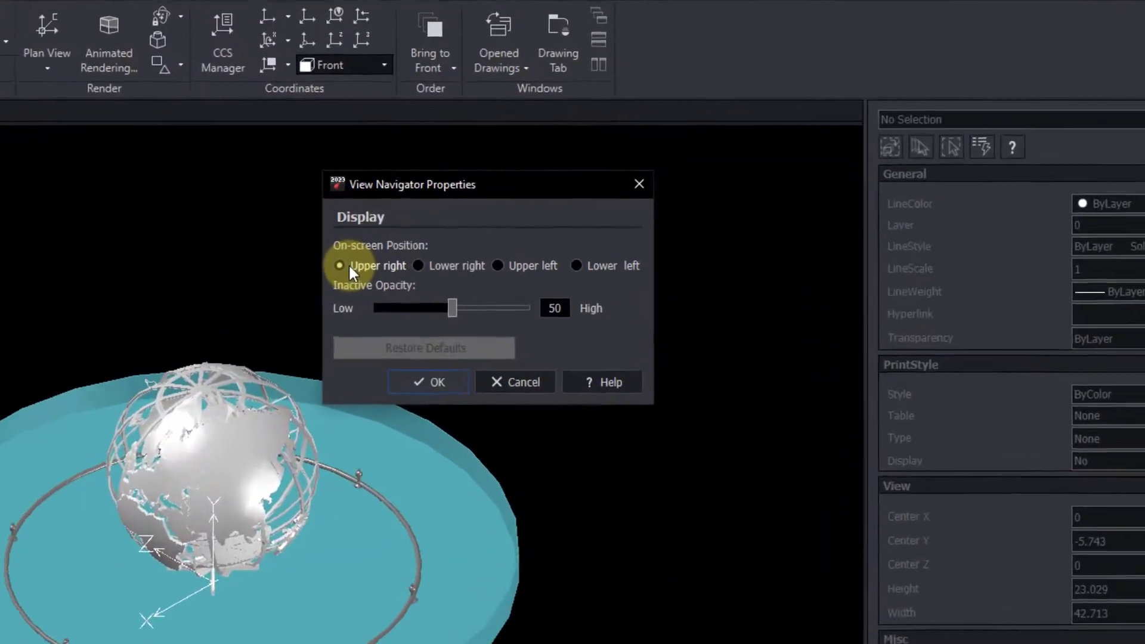
pyautogui.click(406, 404)
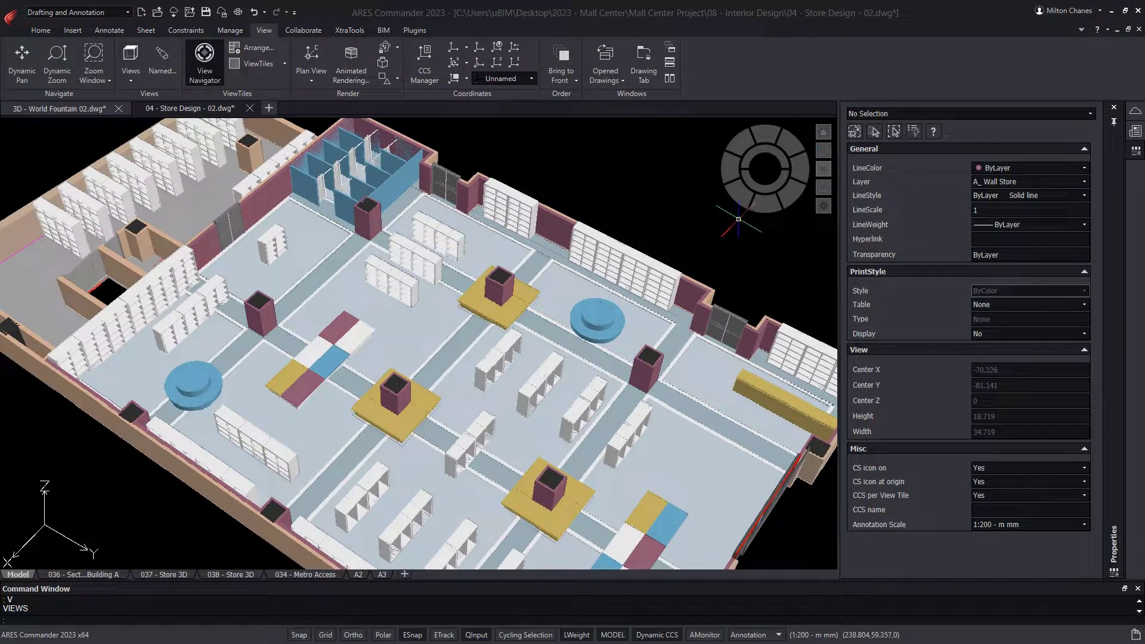
pyautogui.click(824, 206)
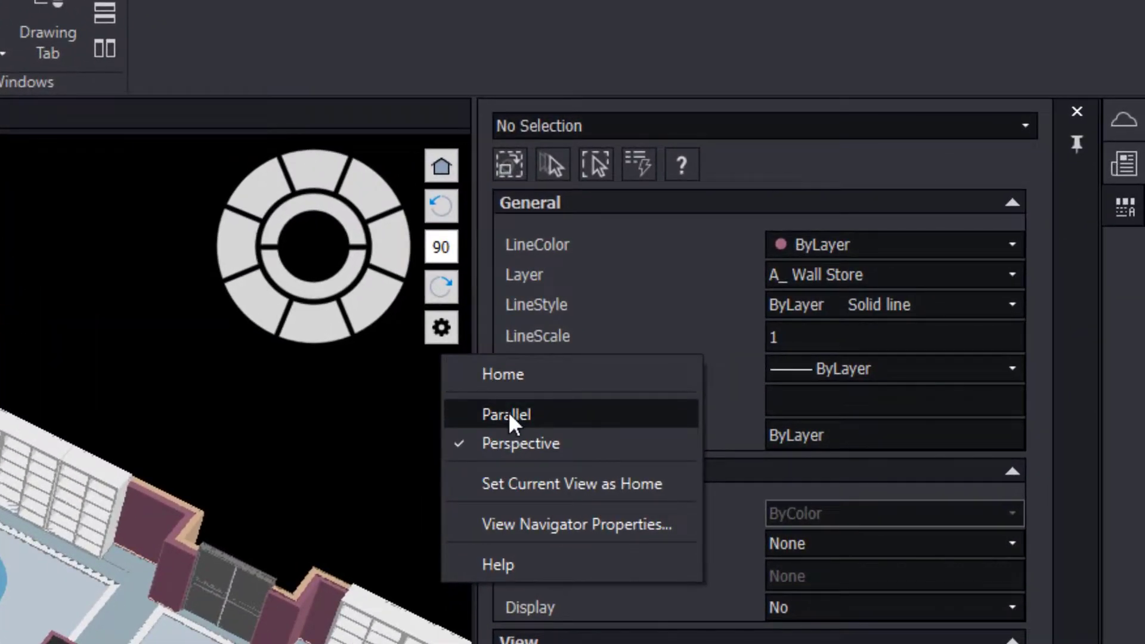
pyautogui.click(509, 413)
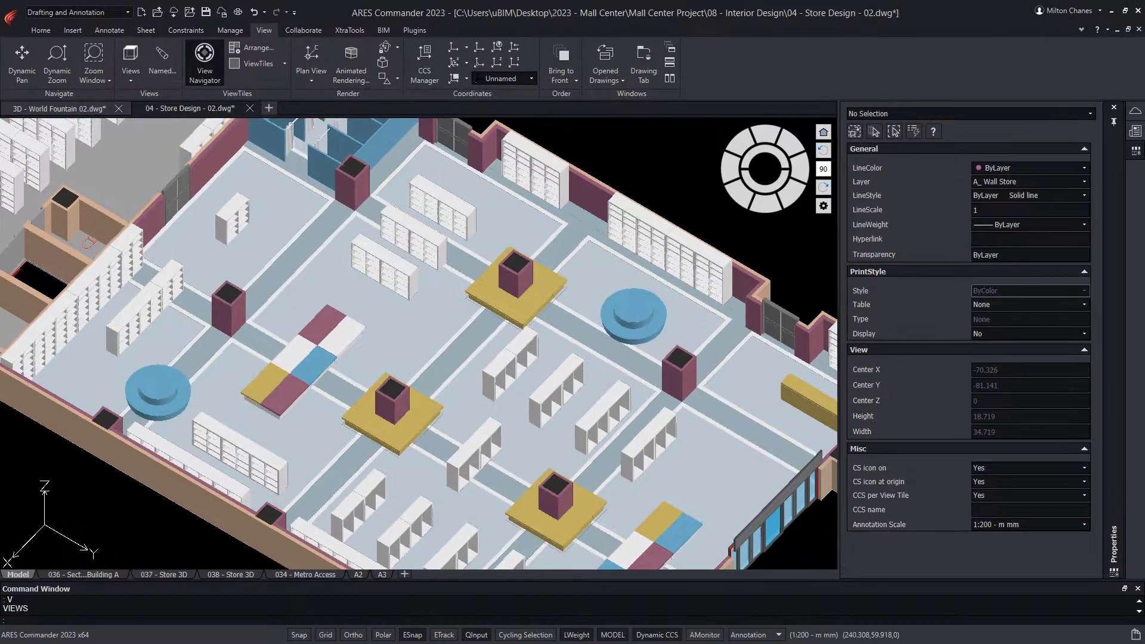
pyautogui.click(824, 206)
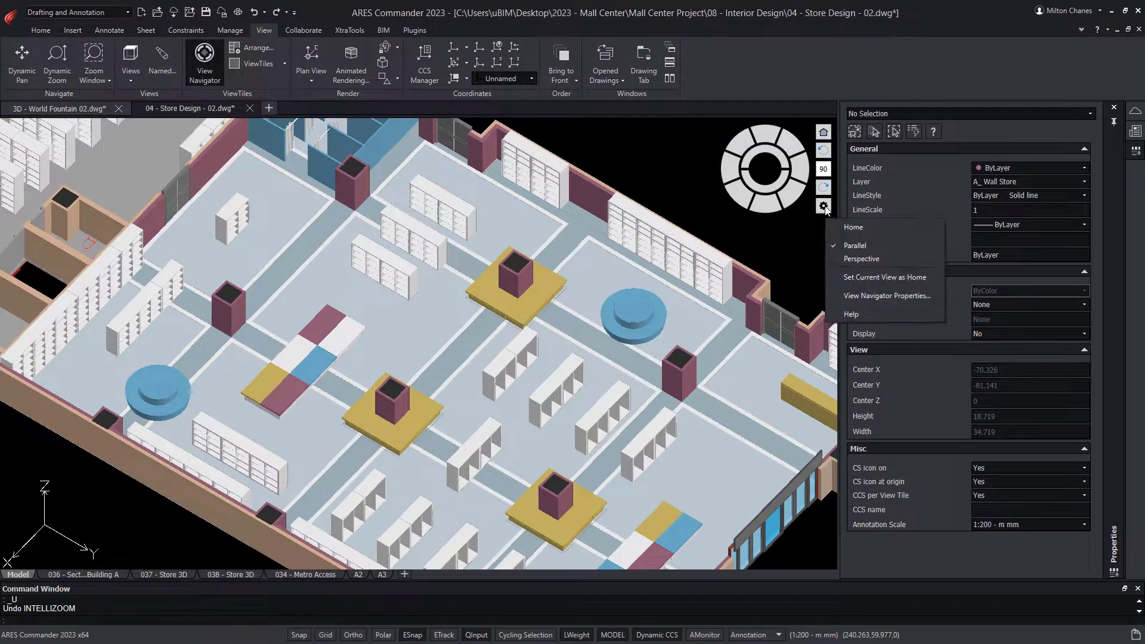
pyautogui.click(846, 259)
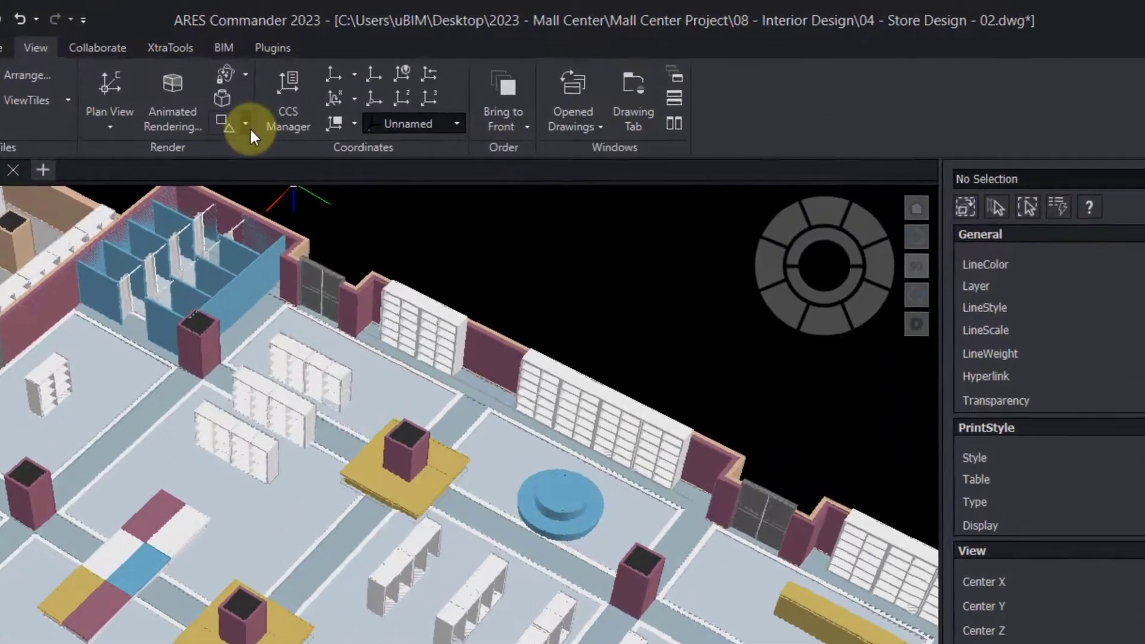
pyautogui.click(397, 78)
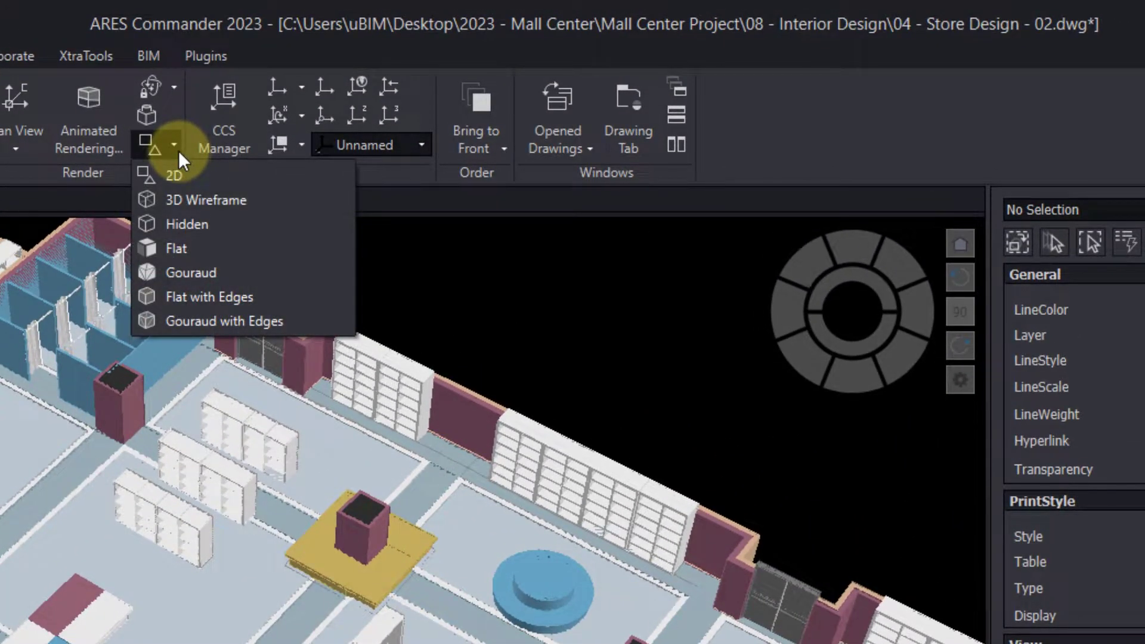
pyautogui.click(170, 198)
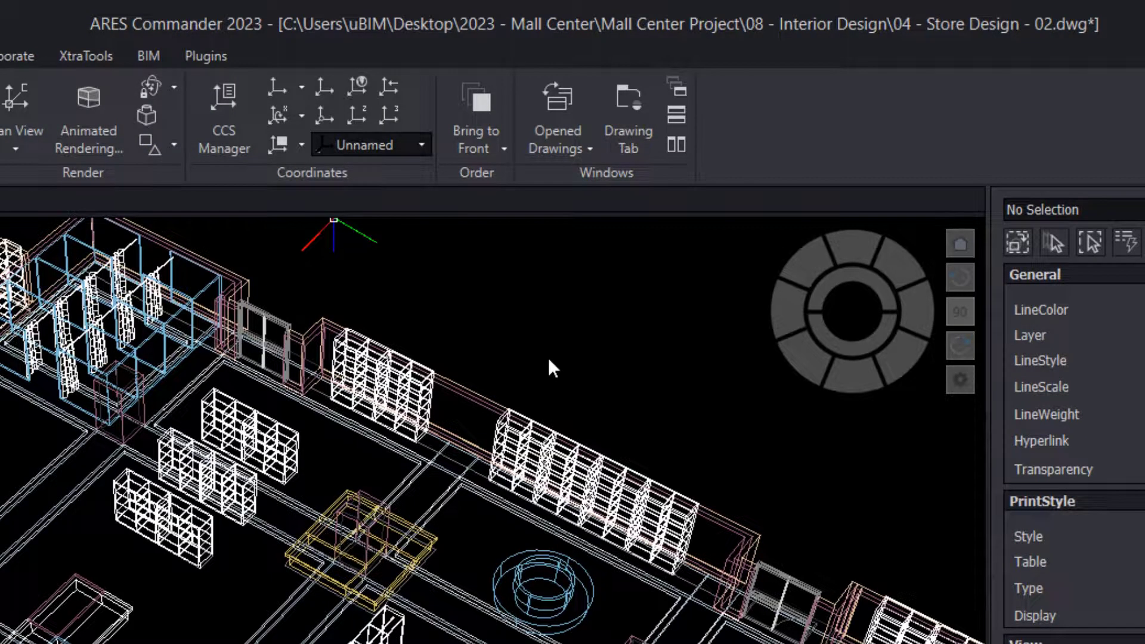
pyautogui.click(176, 146)
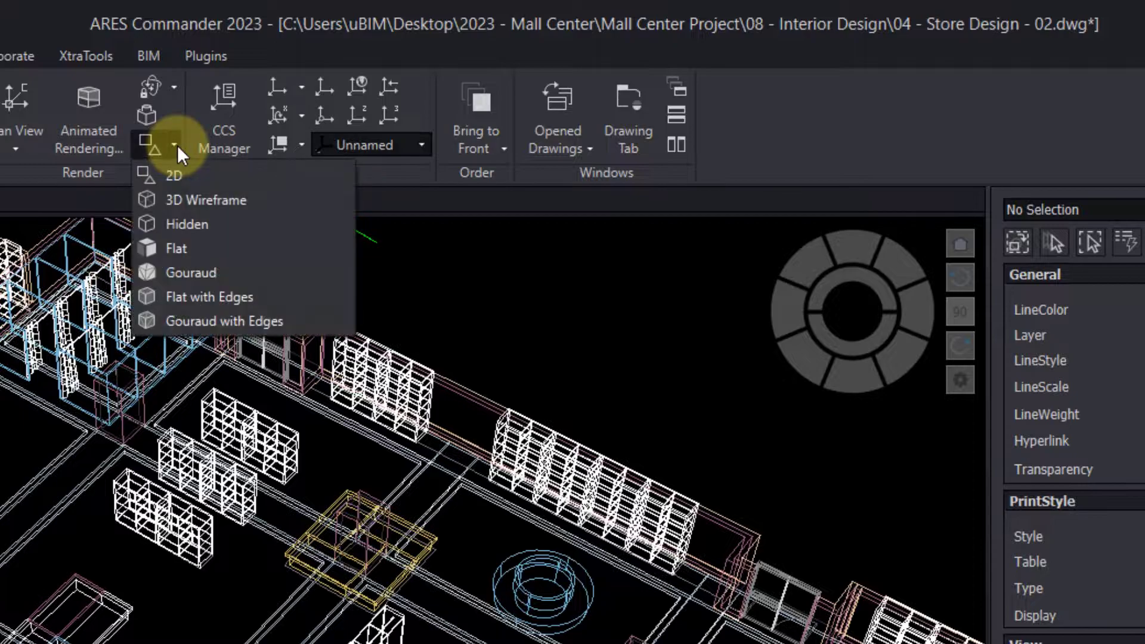
pyautogui.click(230, 272)
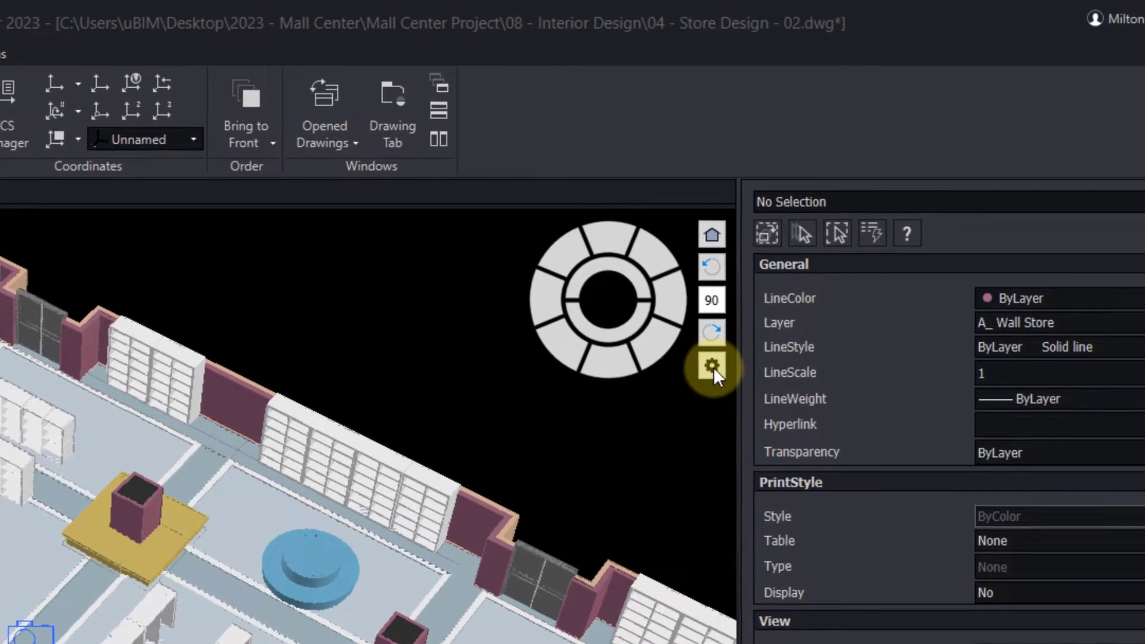
# Save the current view as Home, orbit and zoom the store, then return Home.
pyautogui.click(823, 205)
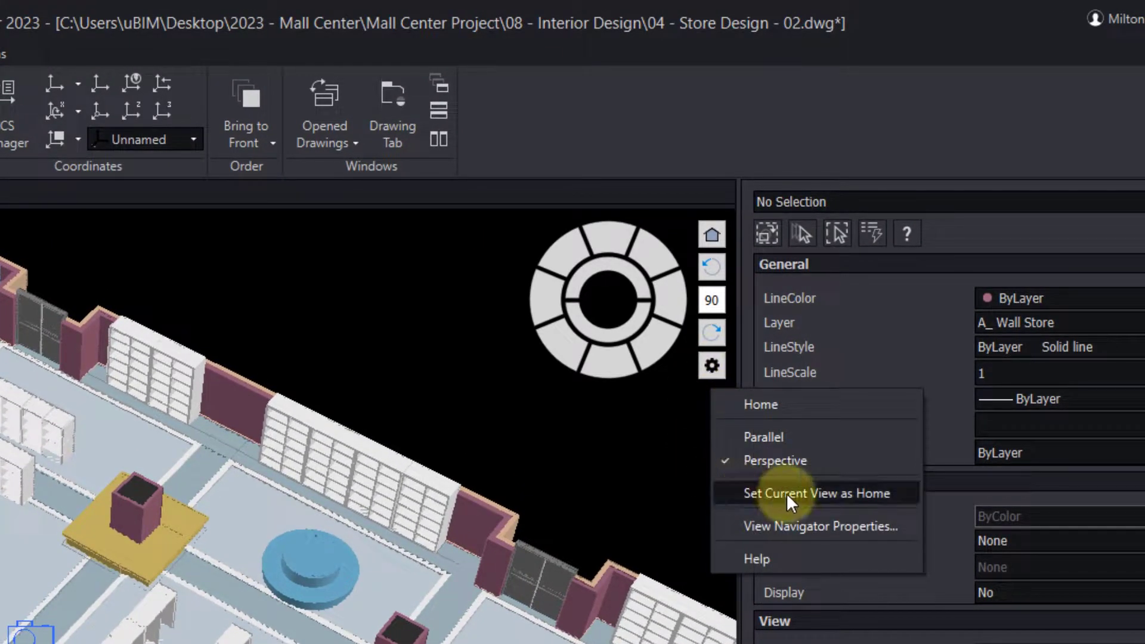
pyautogui.click(786, 492)
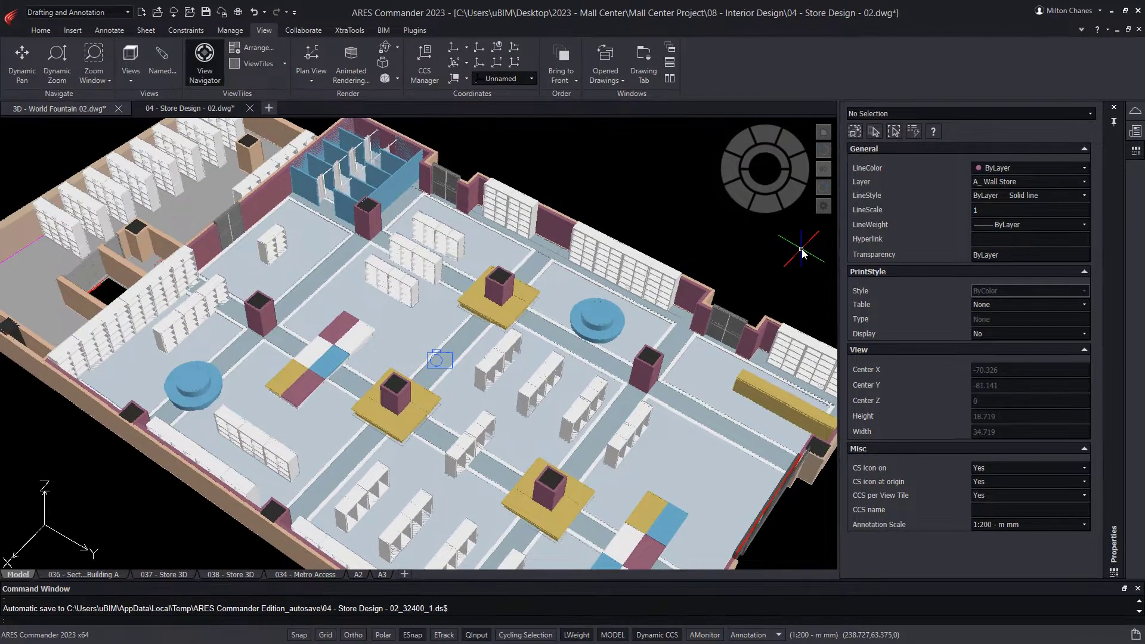
pyautogui.click(822, 206)
pyautogui.click(847, 229)
pyautogui.keyDown('shift'); pyautogui.moveTo(465, 350); pyautogui.dragTo(590, 341, button='middle'); pyautogui.keyUp('shift')
pyautogui.scroll(6, 590, 341)
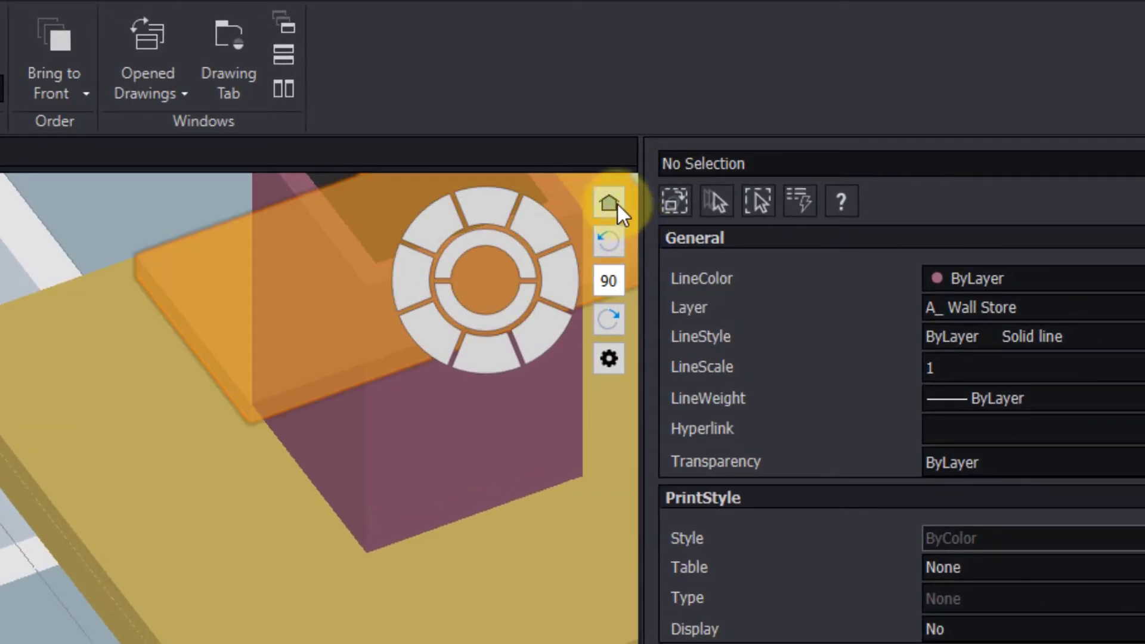
pyautogui.click(617, 205)
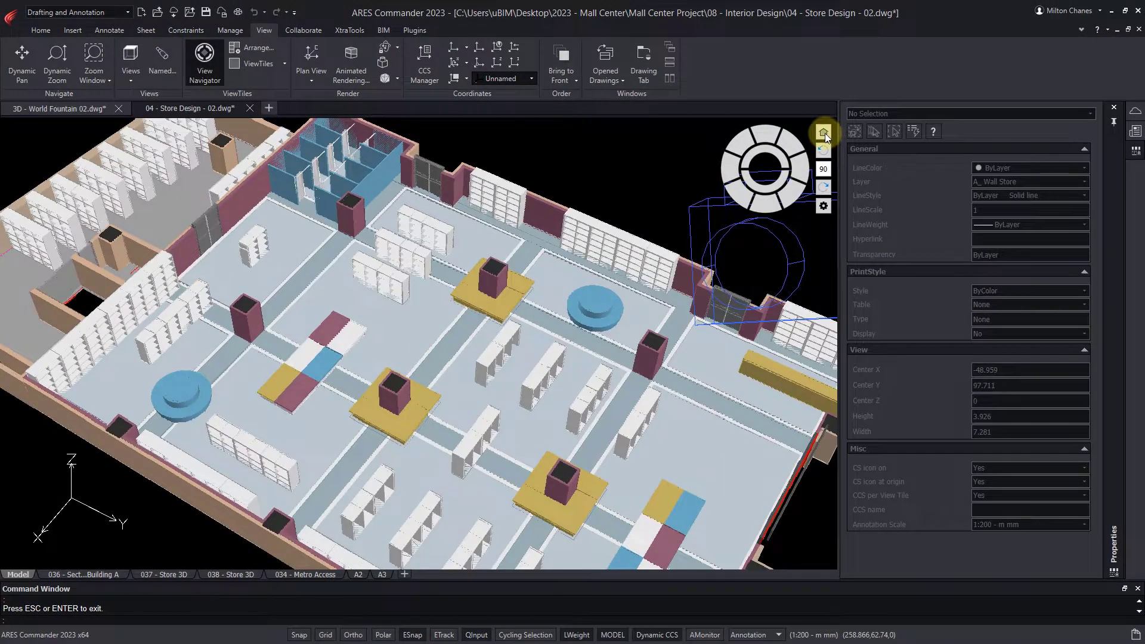
# Restore the Camera3 named view and make it the Home view.
pyautogui.write('v')
pyautogui.press('Return')
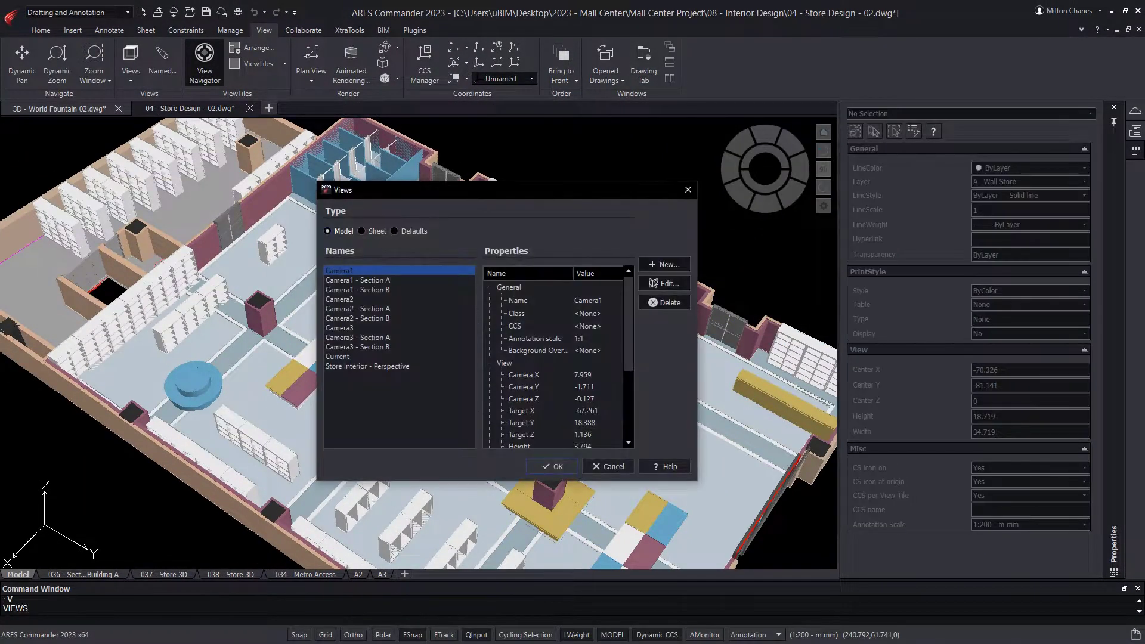
pyautogui.click(362, 327)
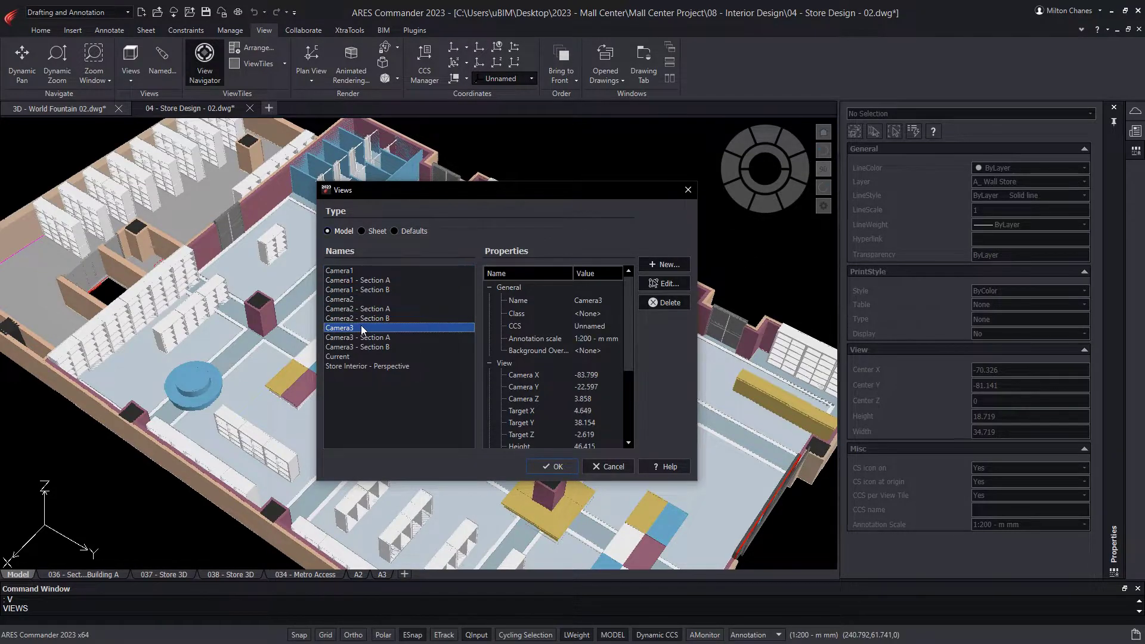
pyautogui.click(541, 462)
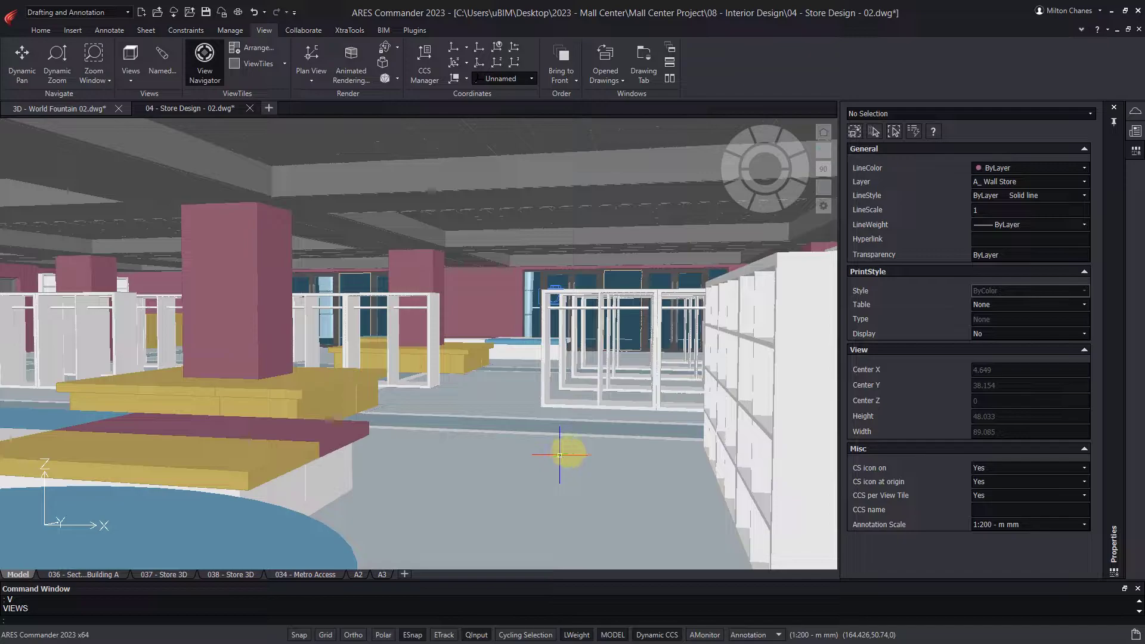
pyautogui.click(822, 206)
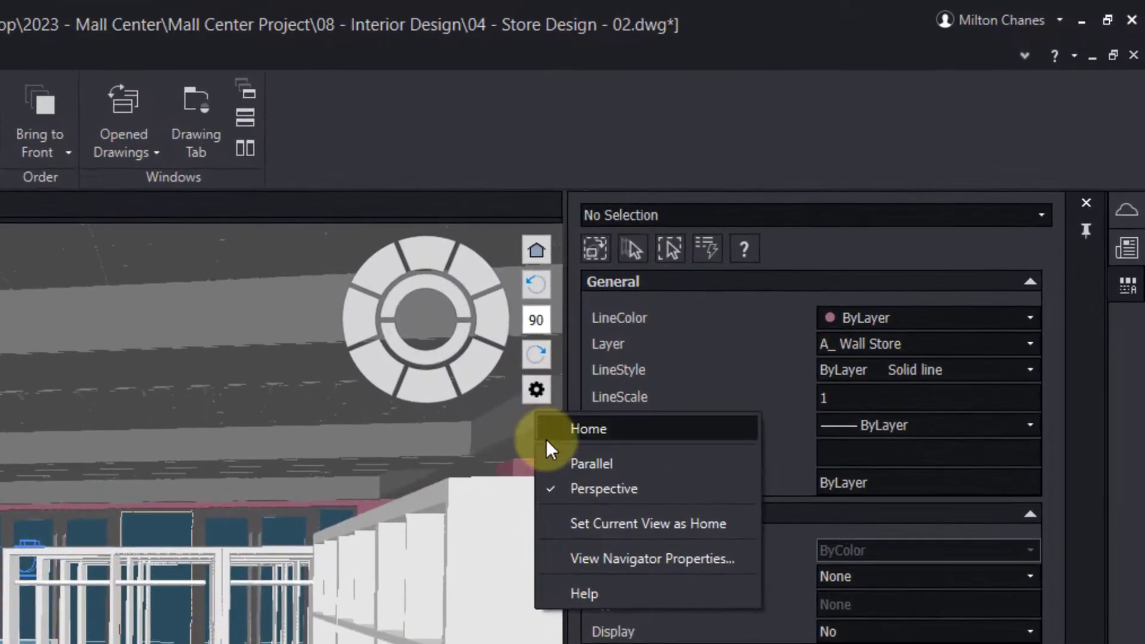
pyautogui.click(685, 432)
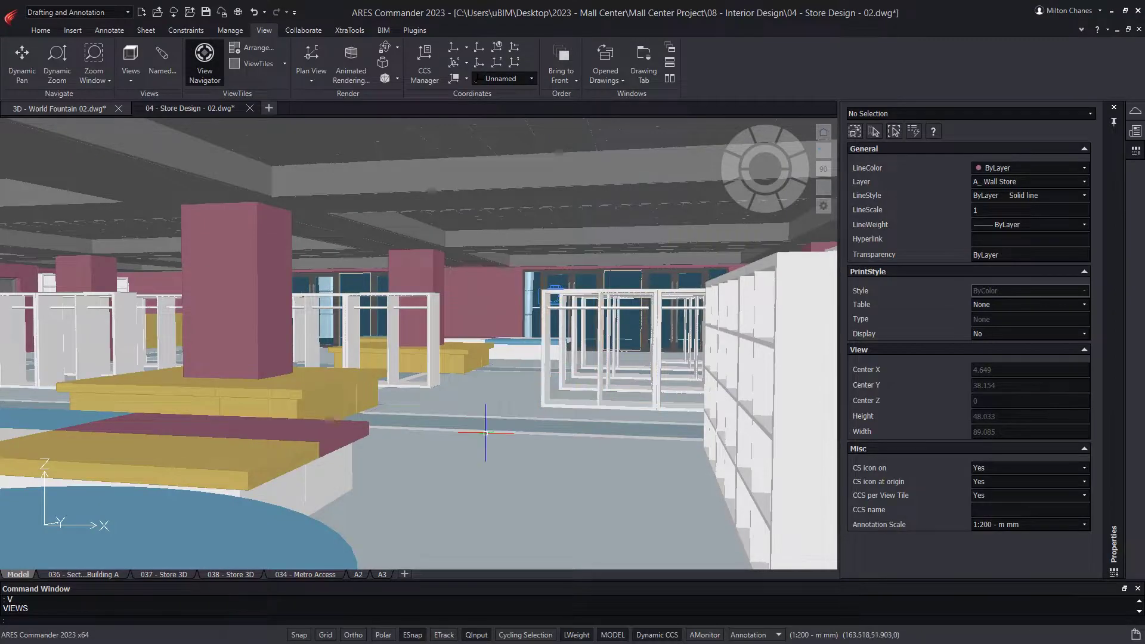
# Restore a different saved camera view, then return to the new Camera3 Home view.
pyautogui.press('Return')
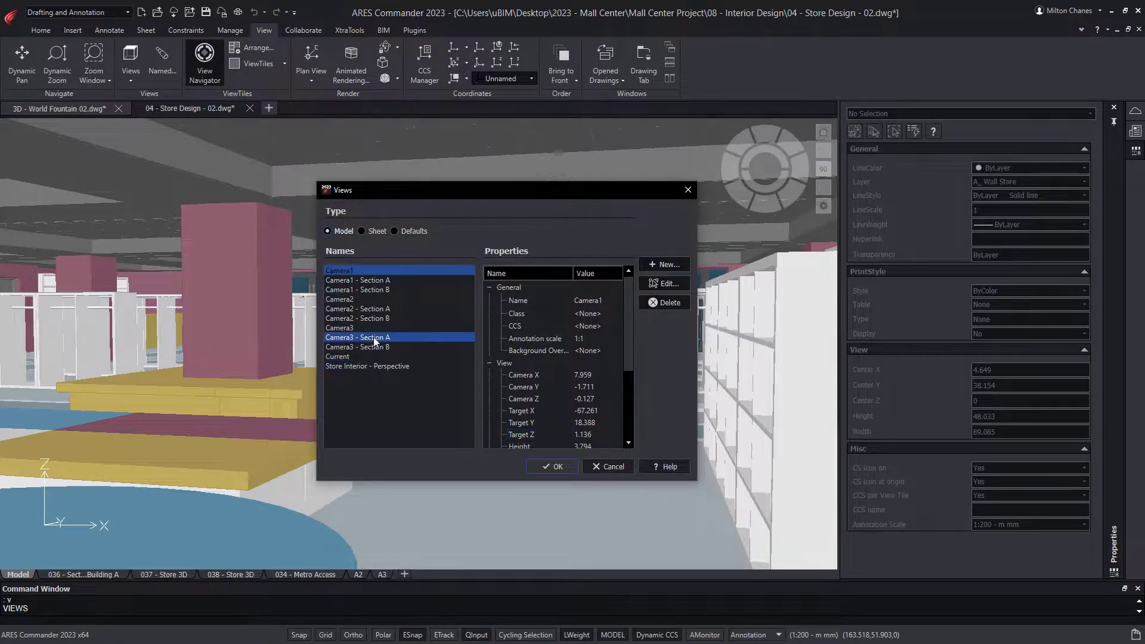
pyautogui.click(345, 308)
pyautogui.click(550, 466)
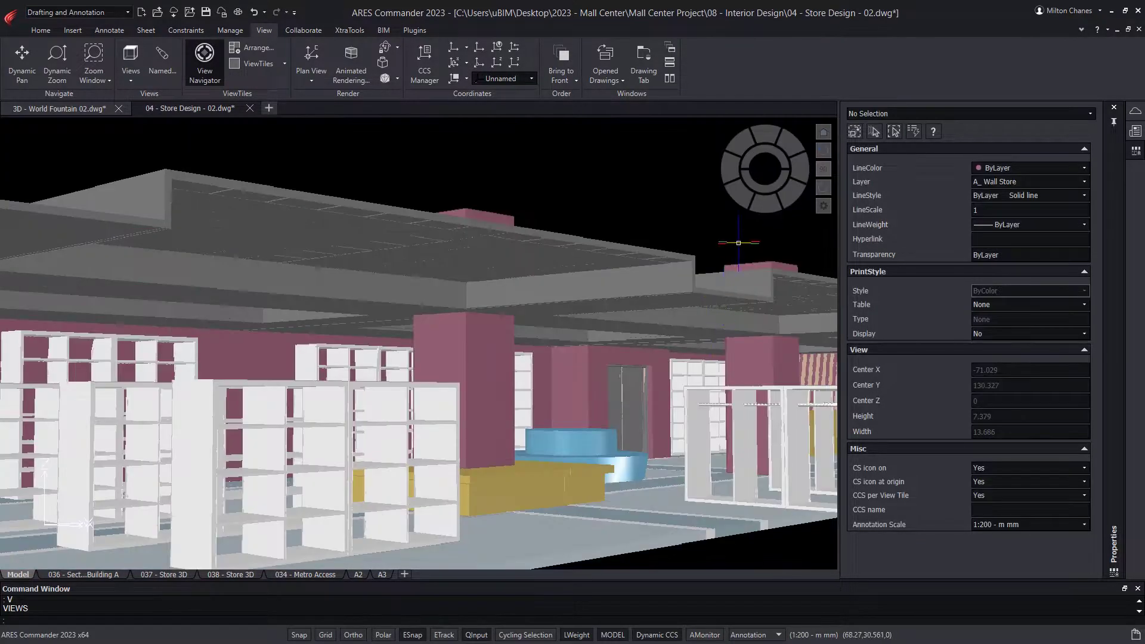
pyautogui.click(823, 133)
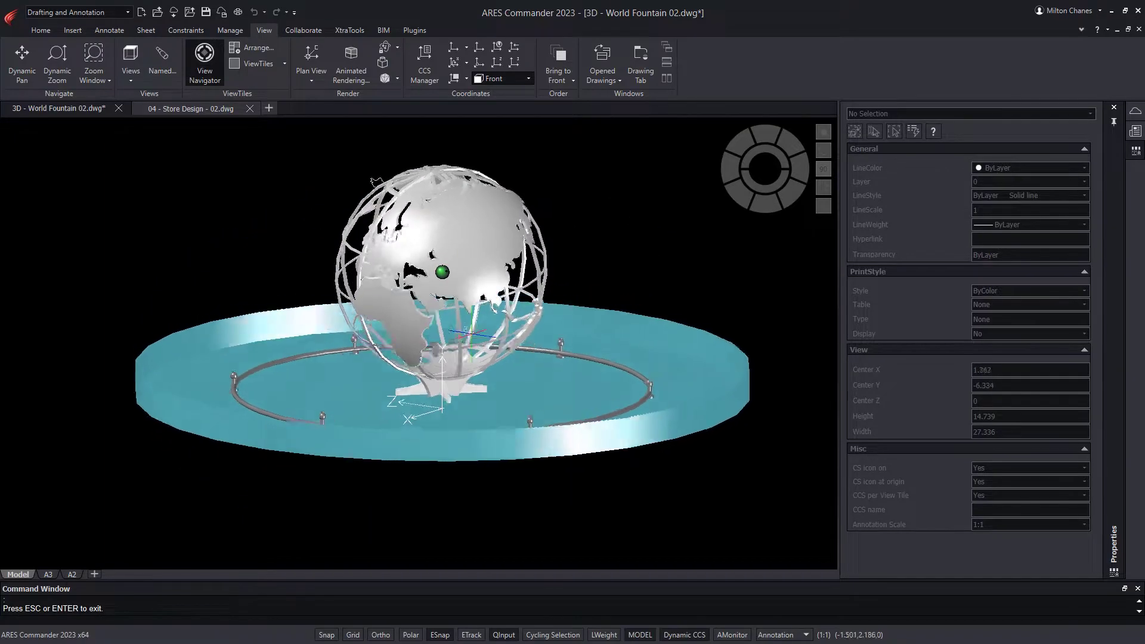
# Orbit the World Fountain to an elevated oblique view and launch ROLLVIEW.
pyautogui.keyDown('shift'); pyautogui.moveTo(503, 301); pyautogui.dragTo(502, 340, button='middle'); pyautogui.keyUp('shift')
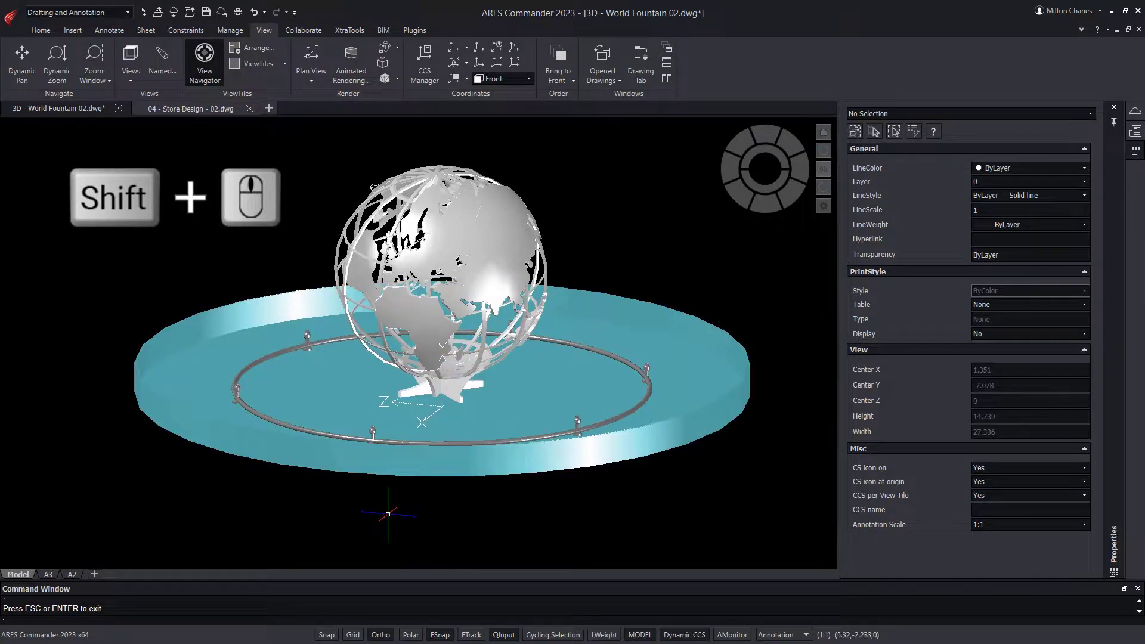
pyautogui.write('l')
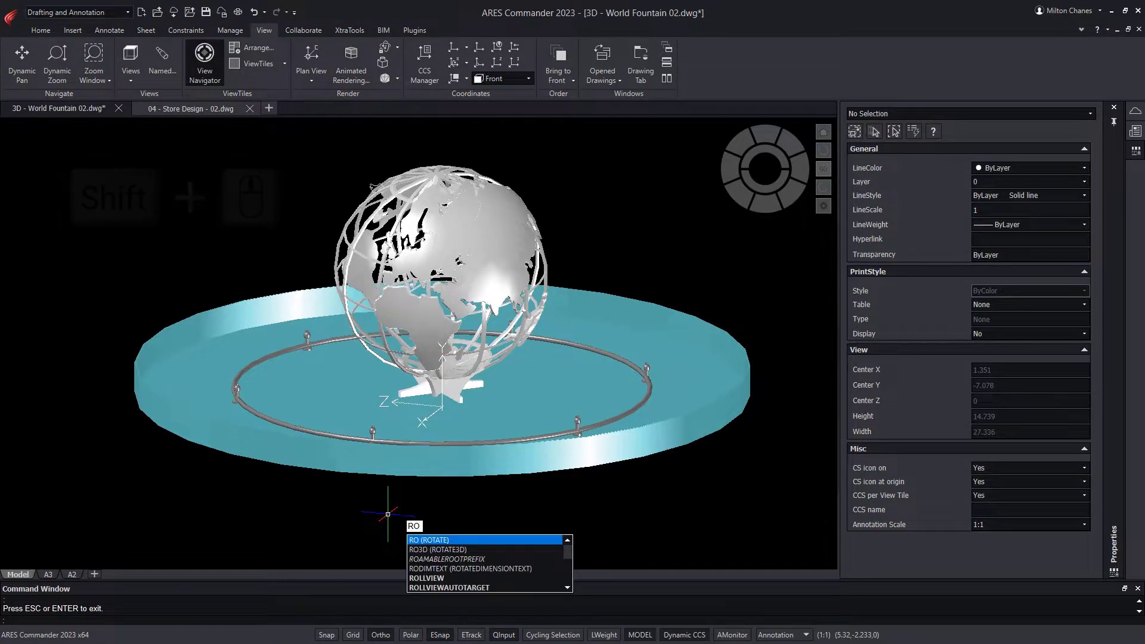
pyautogui.write('l')
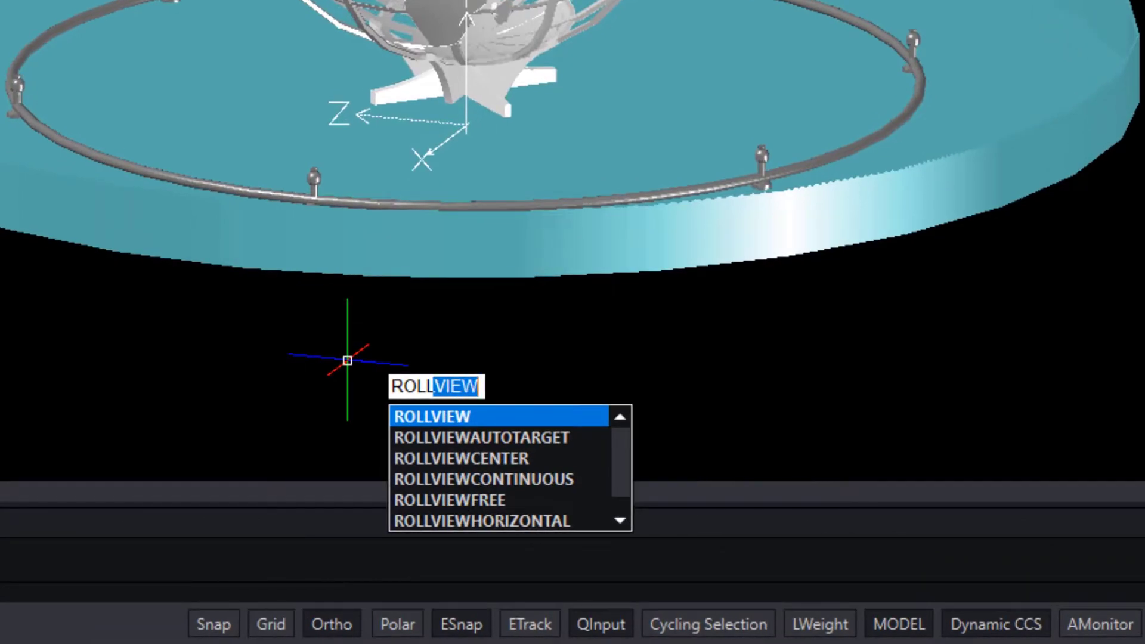
pyautogui.click(476, 415)
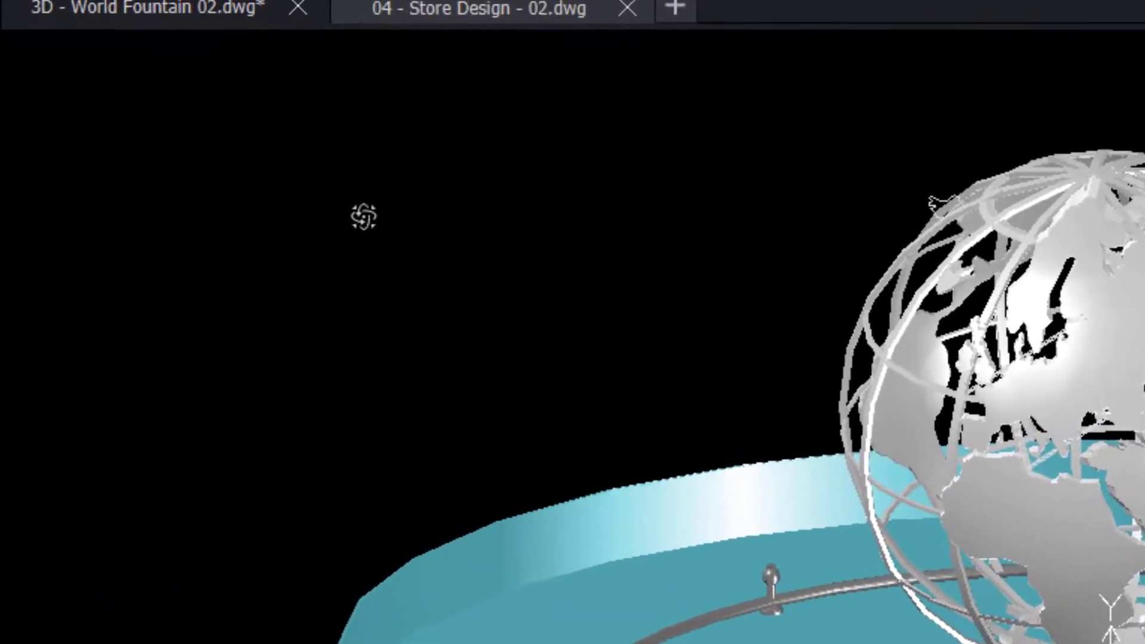
# Use Vertical Orbit to tilt the fountain up to a raised view.
pyautogui.rightClick(148, 194)
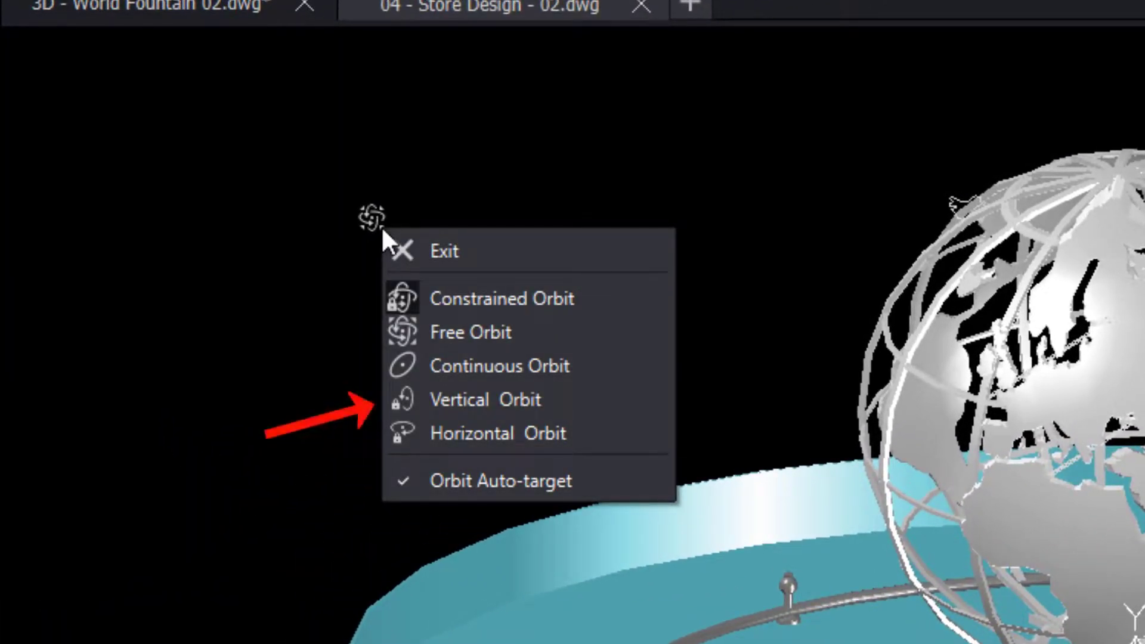
pyautogui.click(560, 399)
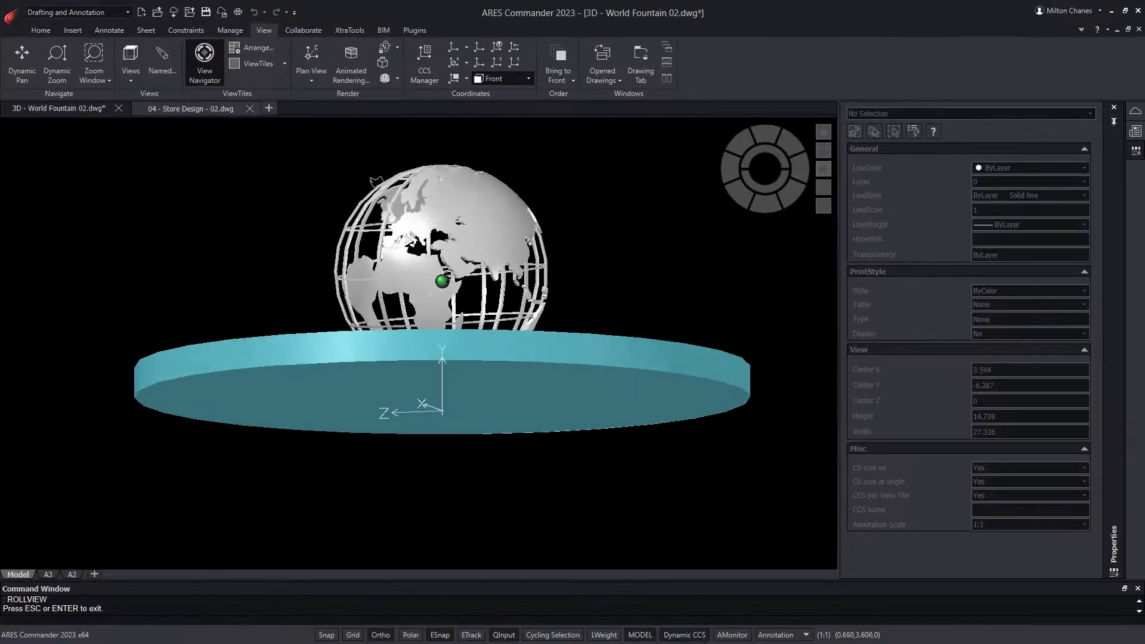
pyautogui.moveTo(374, 180); pyautogui.dragTo(374, 251)
# Switch to Free Orbit and rotate the fountain to a new viewpoint.
pyautogui.rightClick(105, 165)
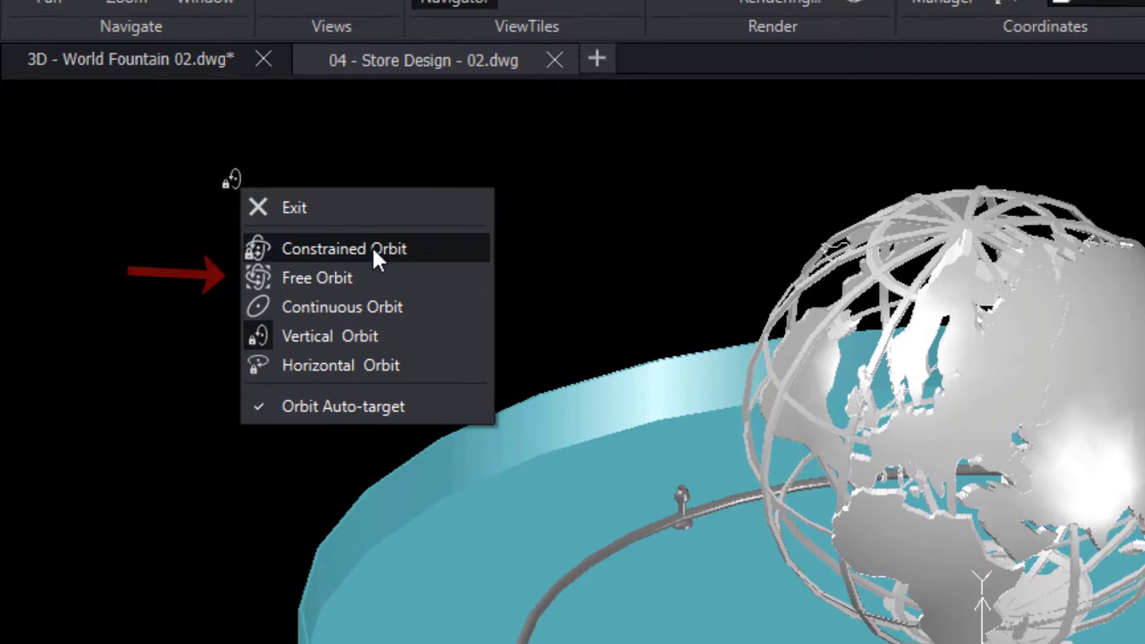
pyautogui.click(413, 278)
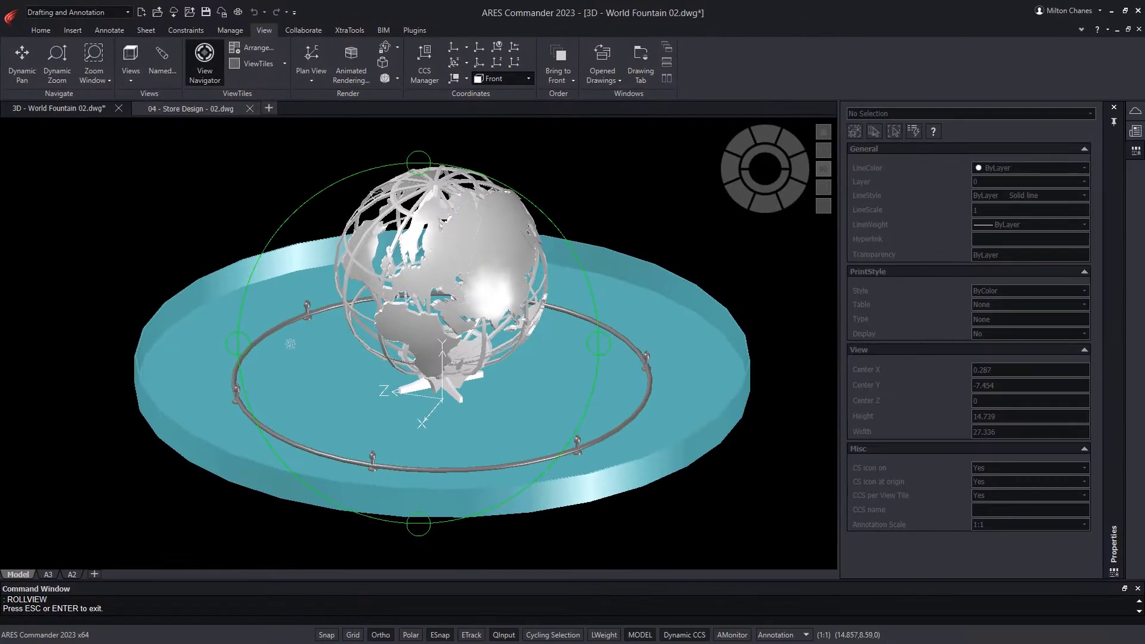
pyautogui.moveTo(291, 344); pyautogui.dragTo(468, 344)
pyautogui.moveTo(415, 156); pyautogui.dragTo(647, 353)
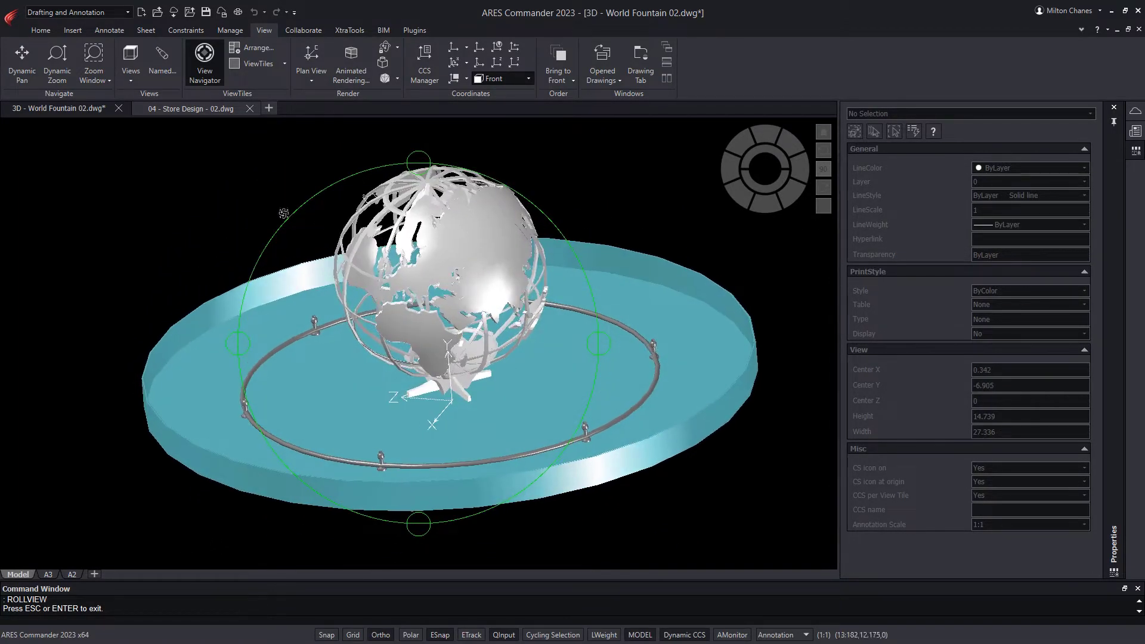
# Toggle Orbit Auto-target and keep orbiting the fountain around the new pivot.
pyautogui.rightClick(131, 178)
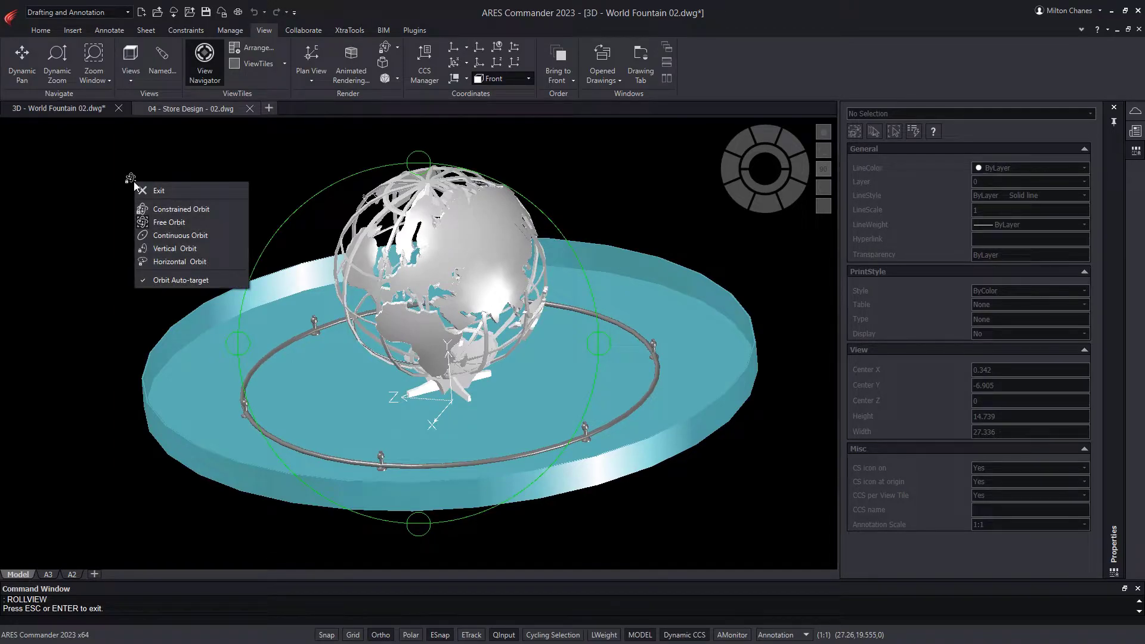
pyautogui.click(170, 280)
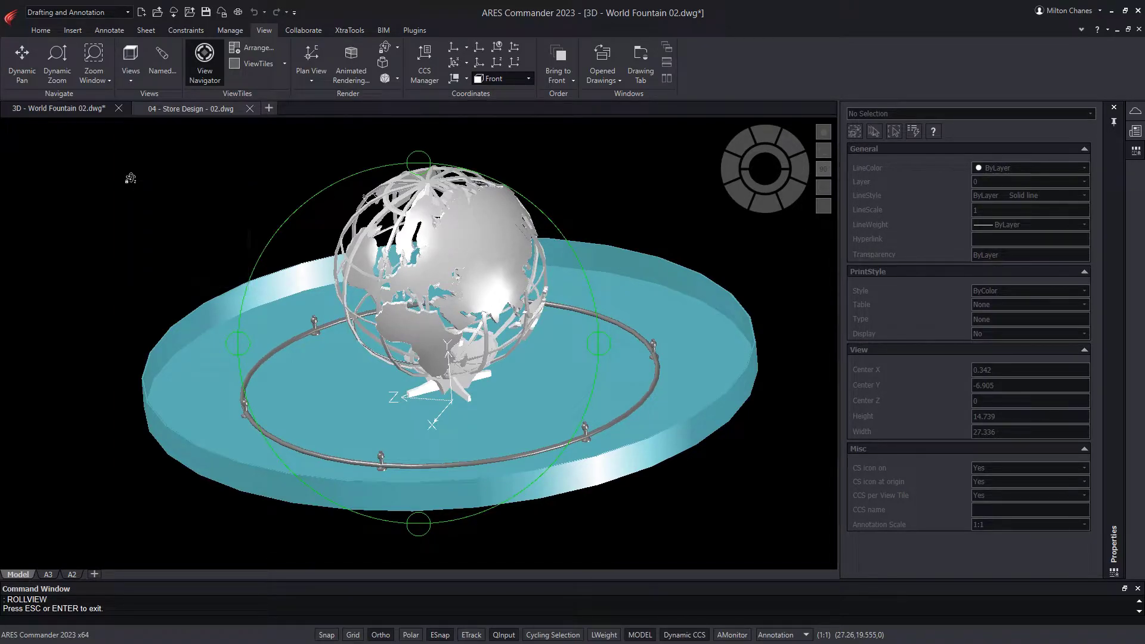
pyautogui.moveTo(176, 262); pyautogui.dragTo(202, 257)
pyautogui.moveTo(609, 252); pyautogui.dragTo(542, 337)
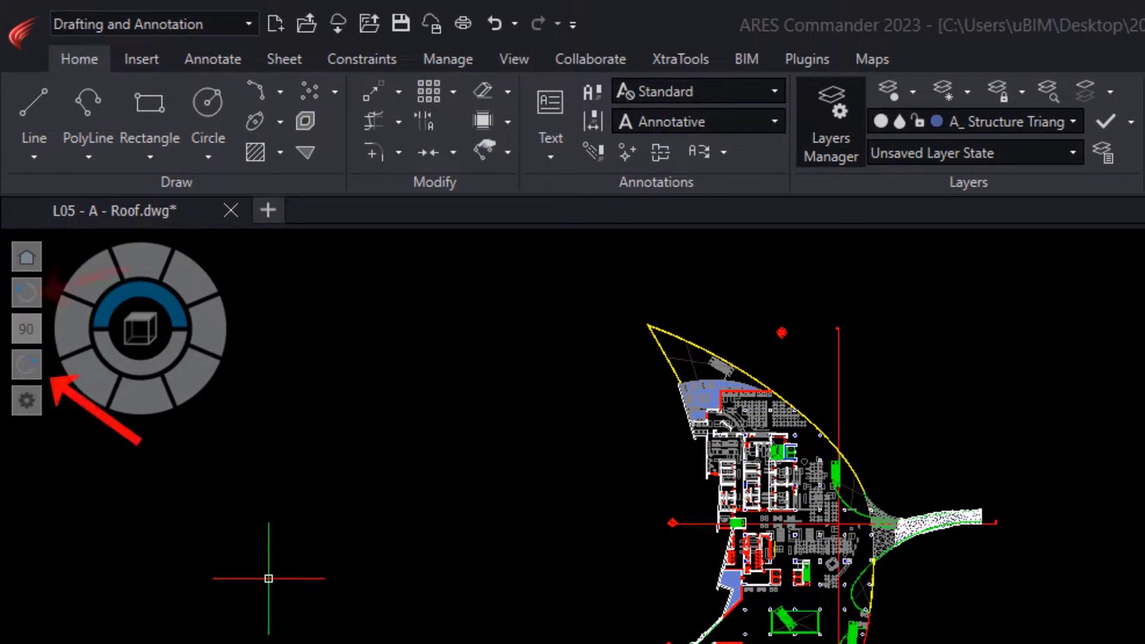
# Rotate the roof plan 90° clockwise, then twice 90° counterclockwise.
pyautogui.click(26, 364)
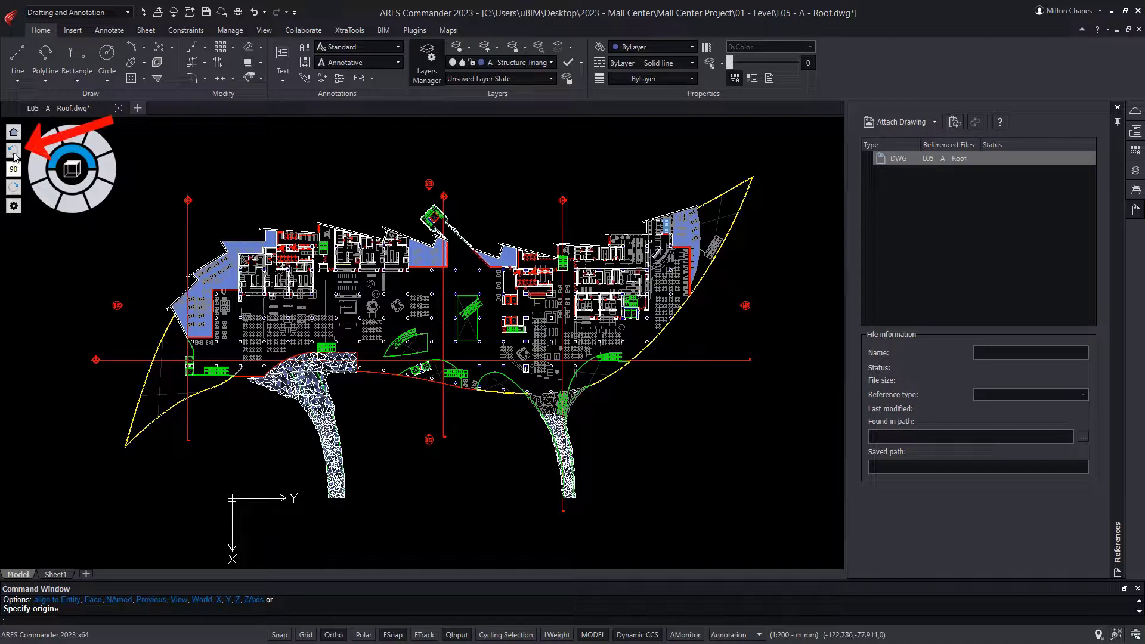
pyautogui.click(14, 152)
pyautogui.click(13, 151)
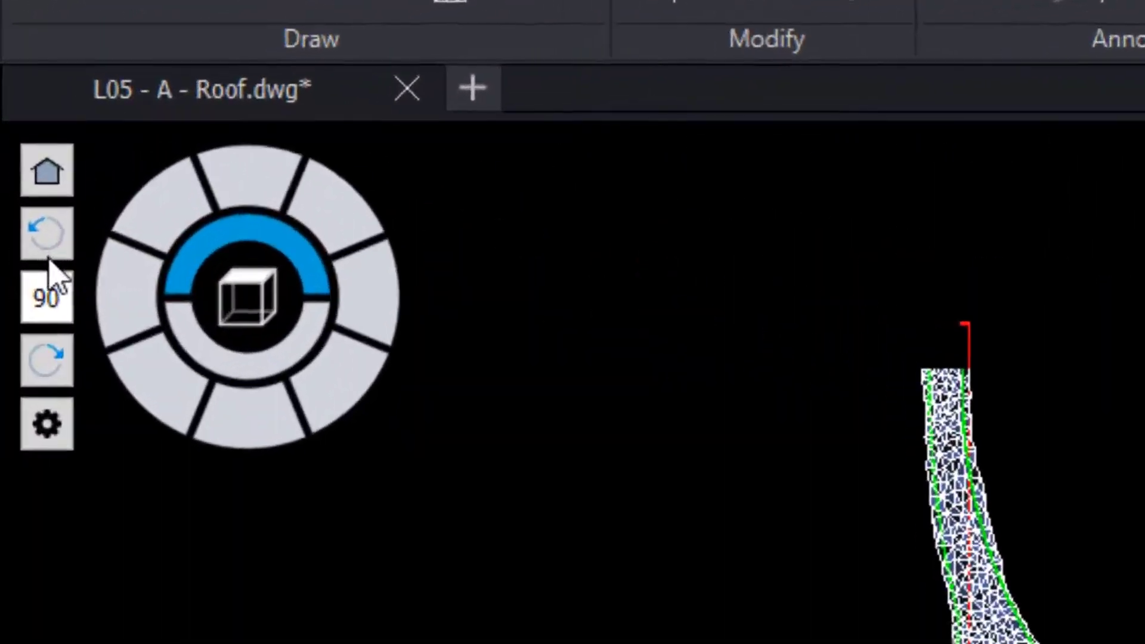
# Change the navigator rotation step to 45° and rotate the plan clockwise by 45°.
pyautogui.click(16, 169)
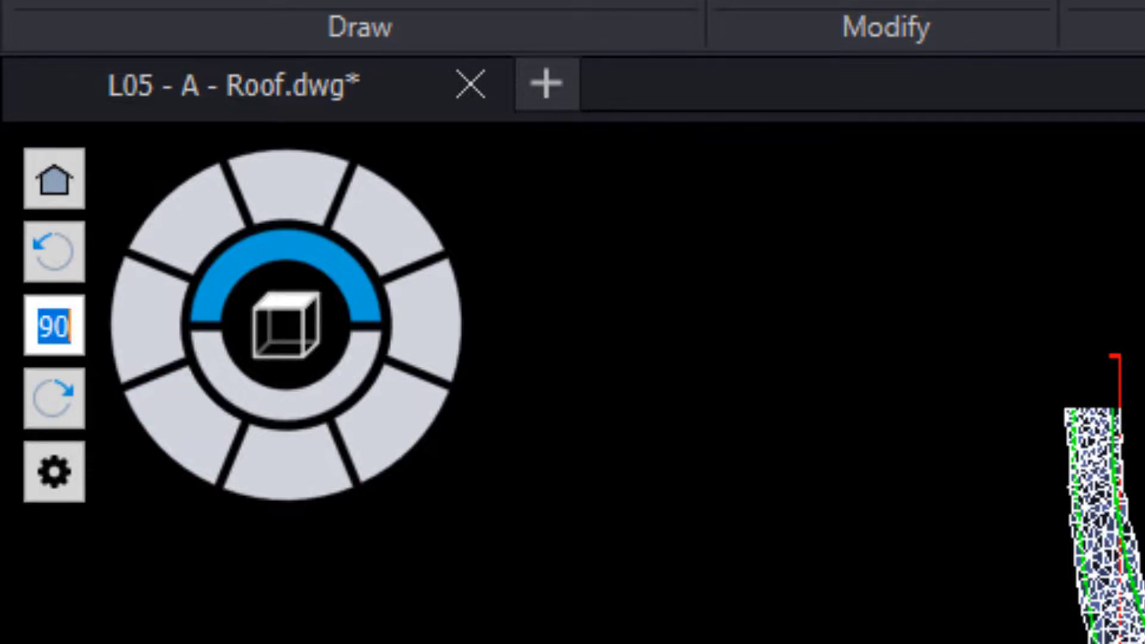
pyautogui.write('45')
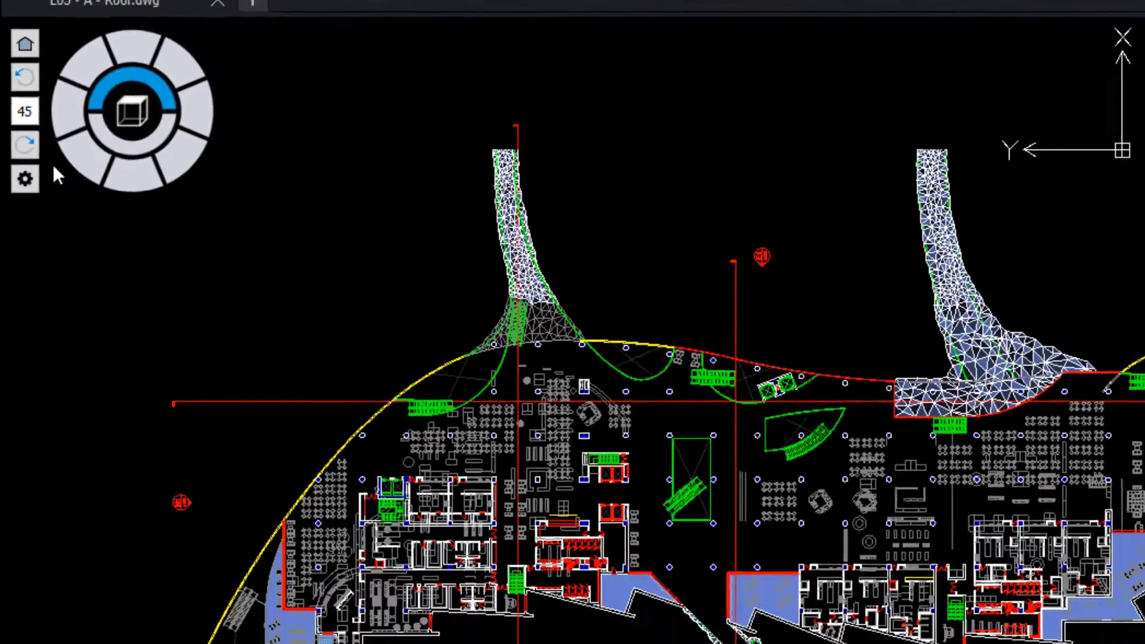
pyautogui.click(25, 142)
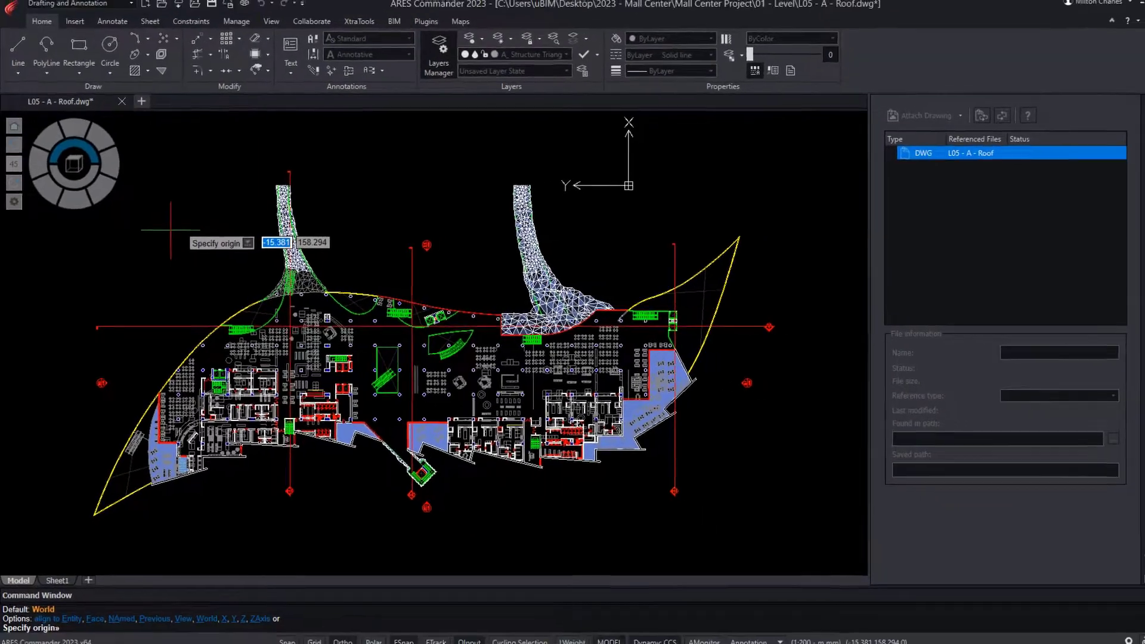
# Align the CCS to the current view and zoom out.
pyautogui.write('v')
pyautogui.press('Return')
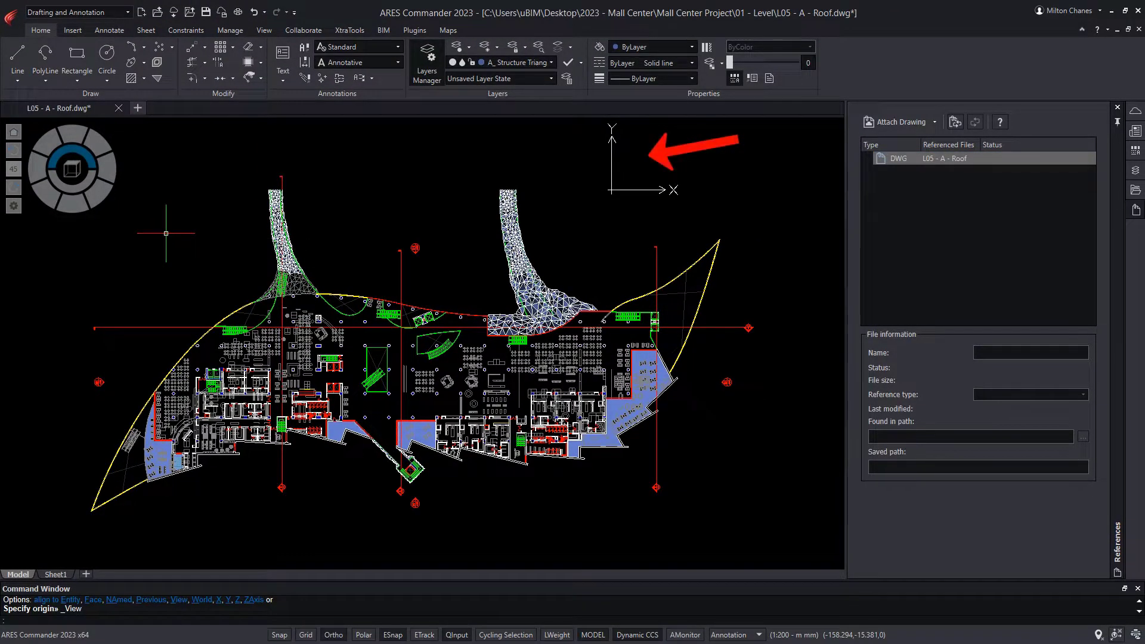
pyautogui.scroll(-3, 355, 444)
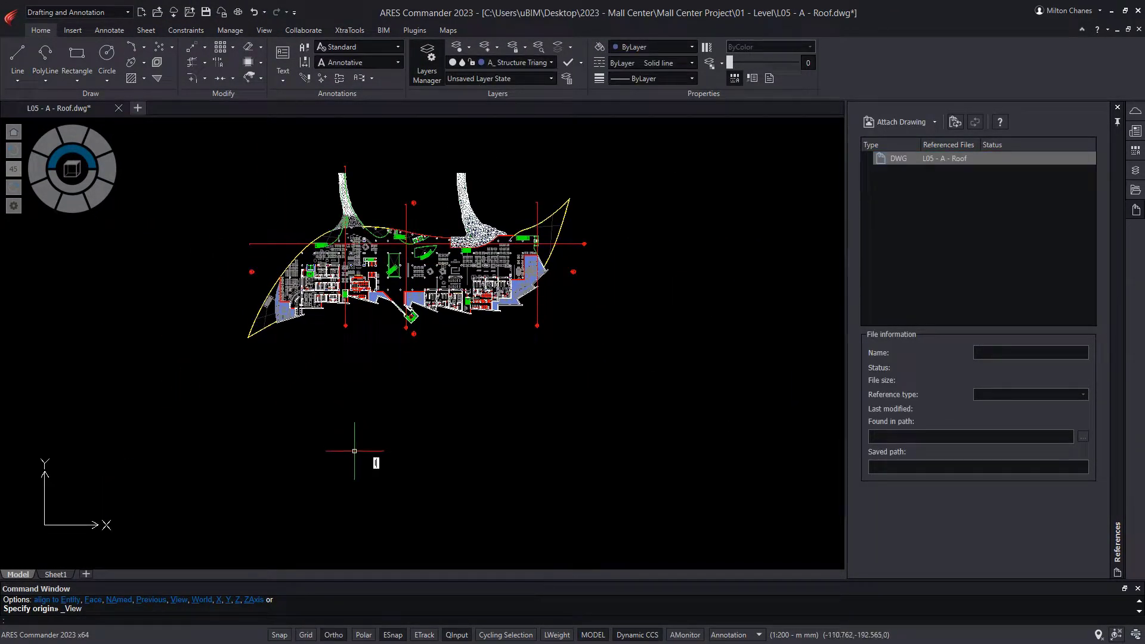
# Draw a horizontal line, then a vertical line from the curve's endpoint down to it.
pyautogui.write('l')
pyautogui.press('Return')
pyautogui.click(225, 509)
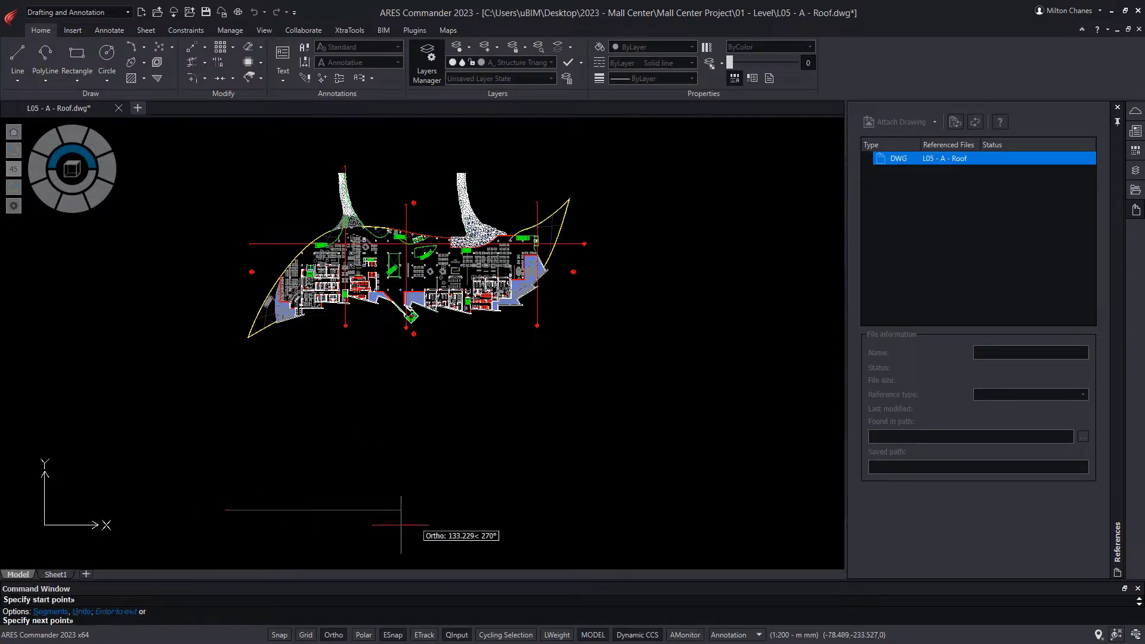
pyautogui.click(617, 510)
pyautogui.press('Return')
pyautogui.press('Return')
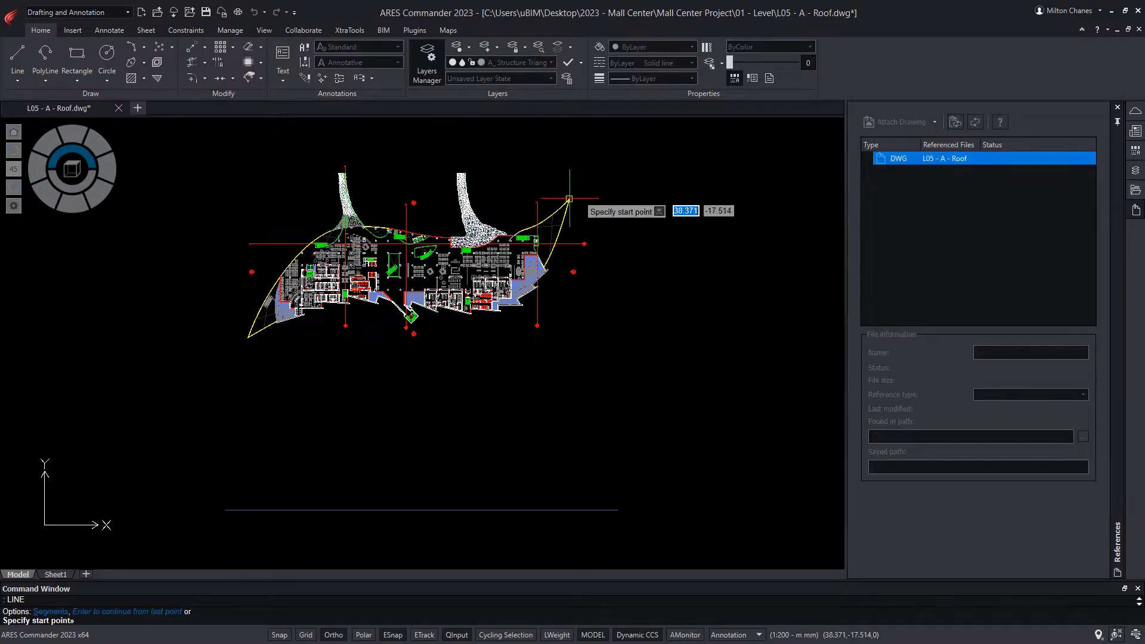
pyautogui.click(569, 198)
pyautogui.click(570, 510)
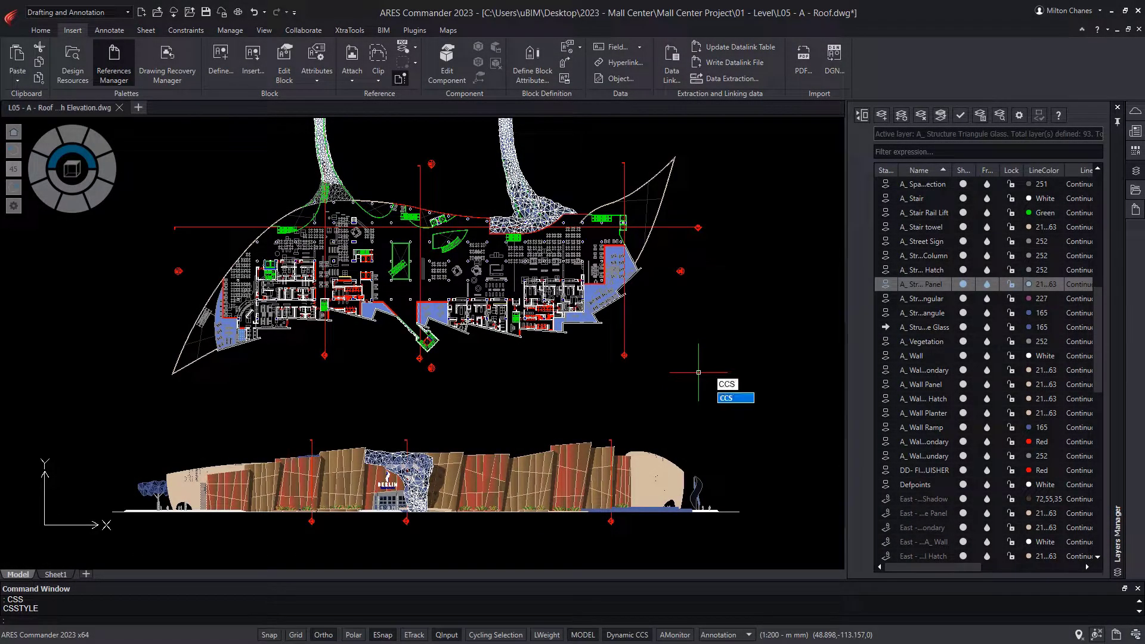
# Reset the coordinate system to World and show the plan view aligned to the active CCS.
pyautogui.press('Return')
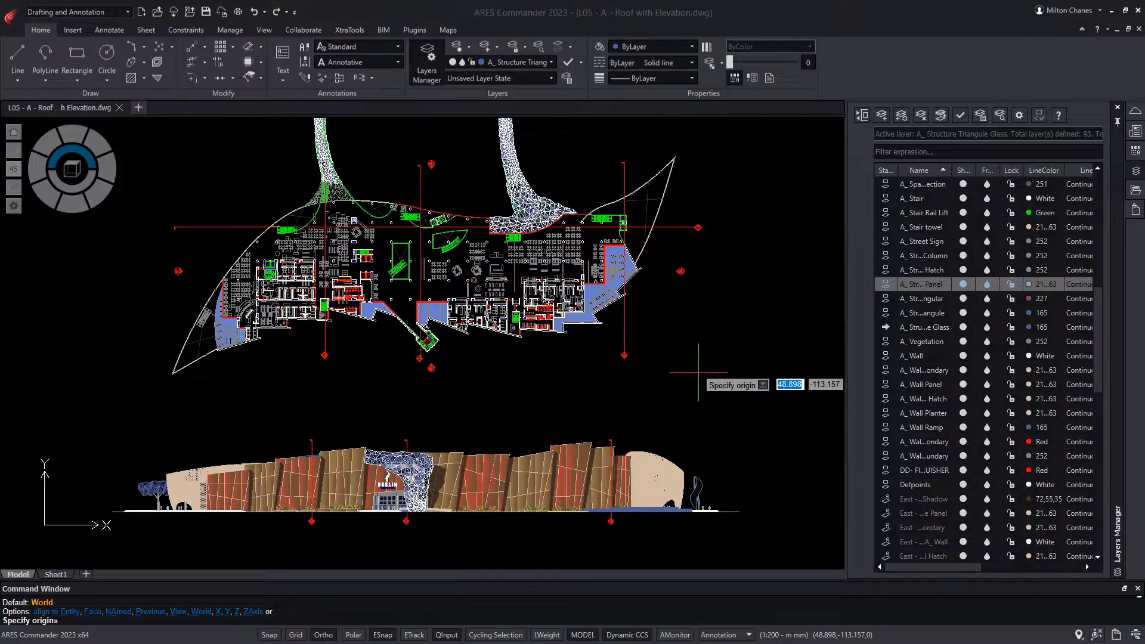
pyautogui.write('w')
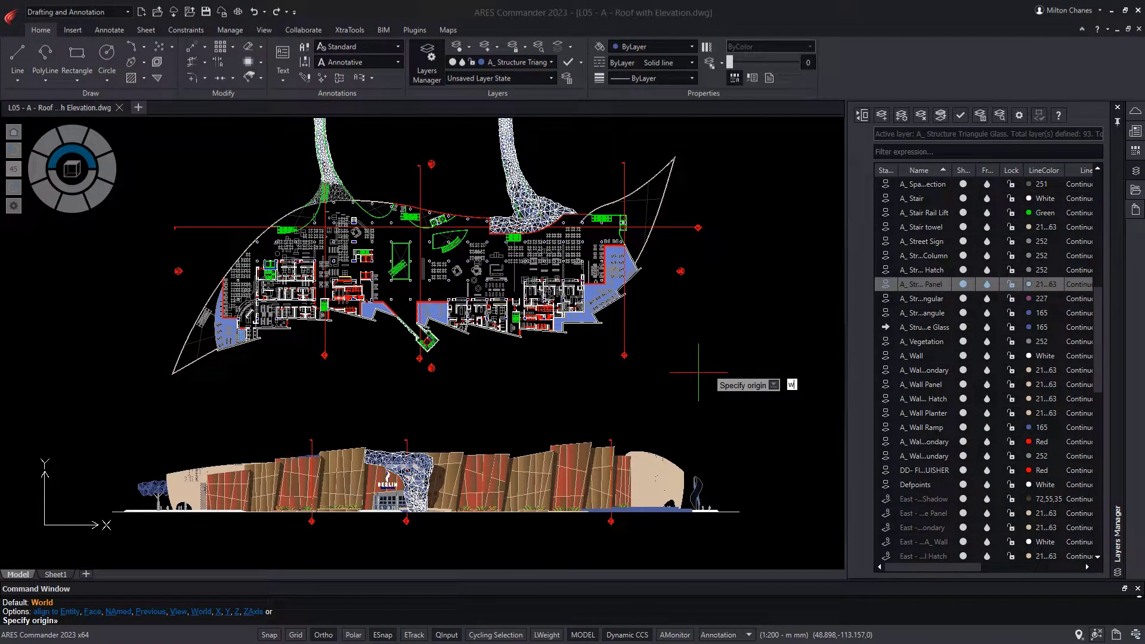
pyautogui.press('Return')
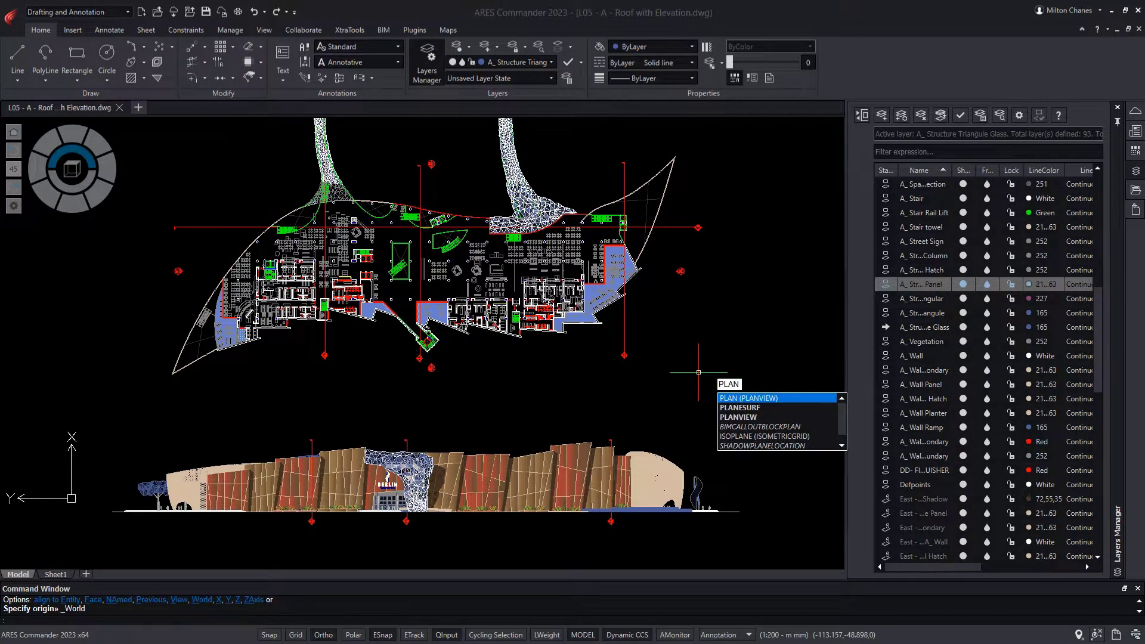
pyautogui.press('Return')
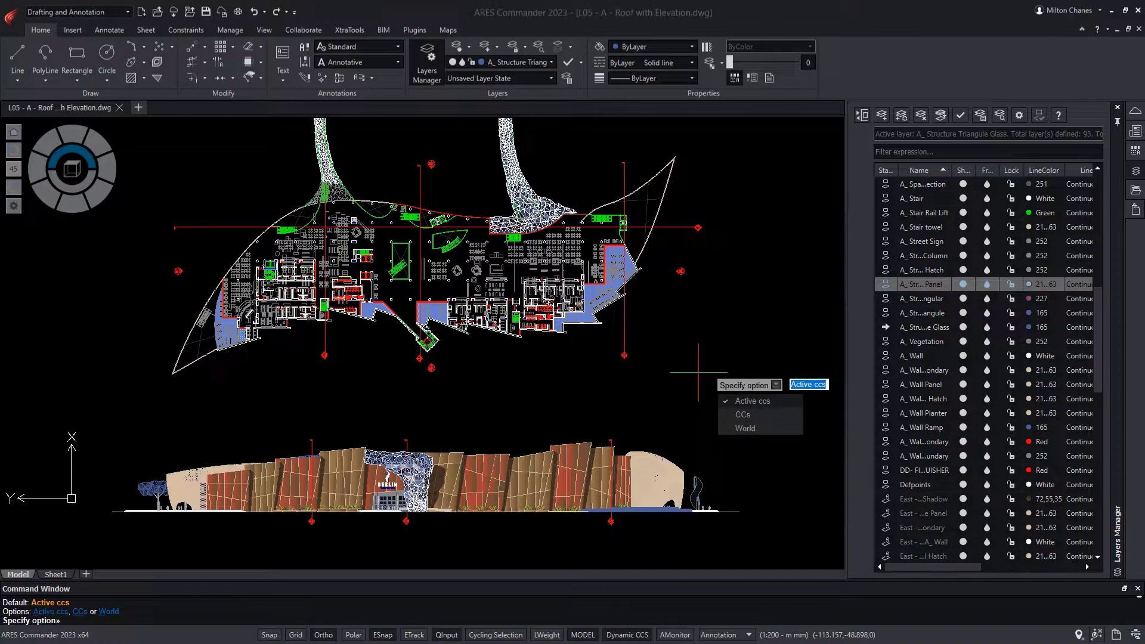
pyautogui.press('Return')
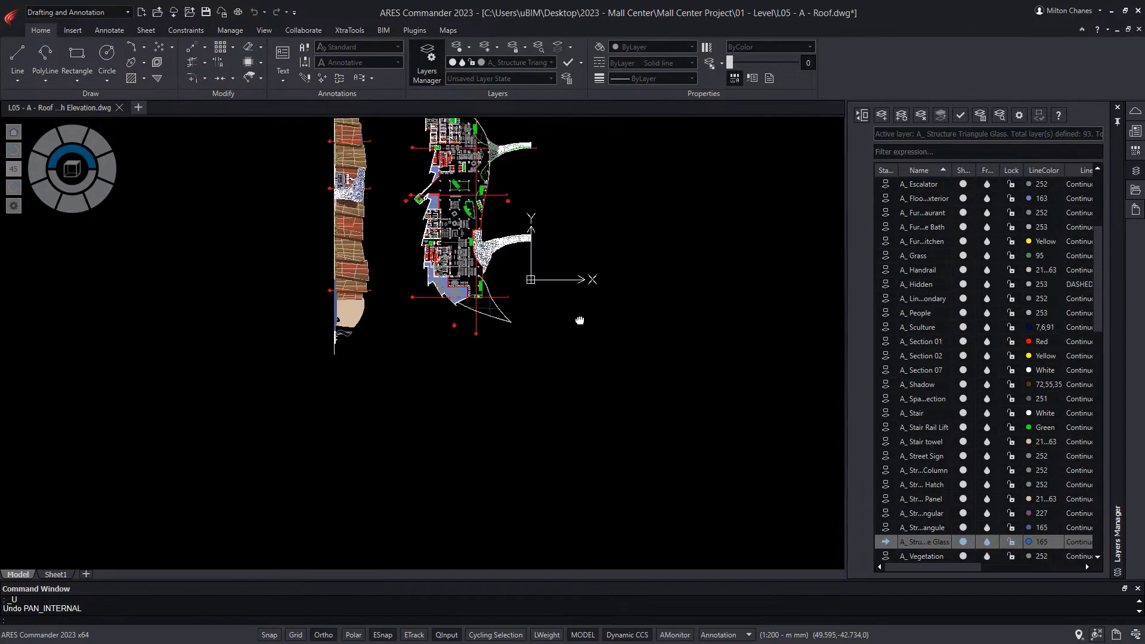
# Draw a line straight down from a snapped endpoint, then set the View Navigator rotation step to 90°.
pyautogui.click(17, 57)
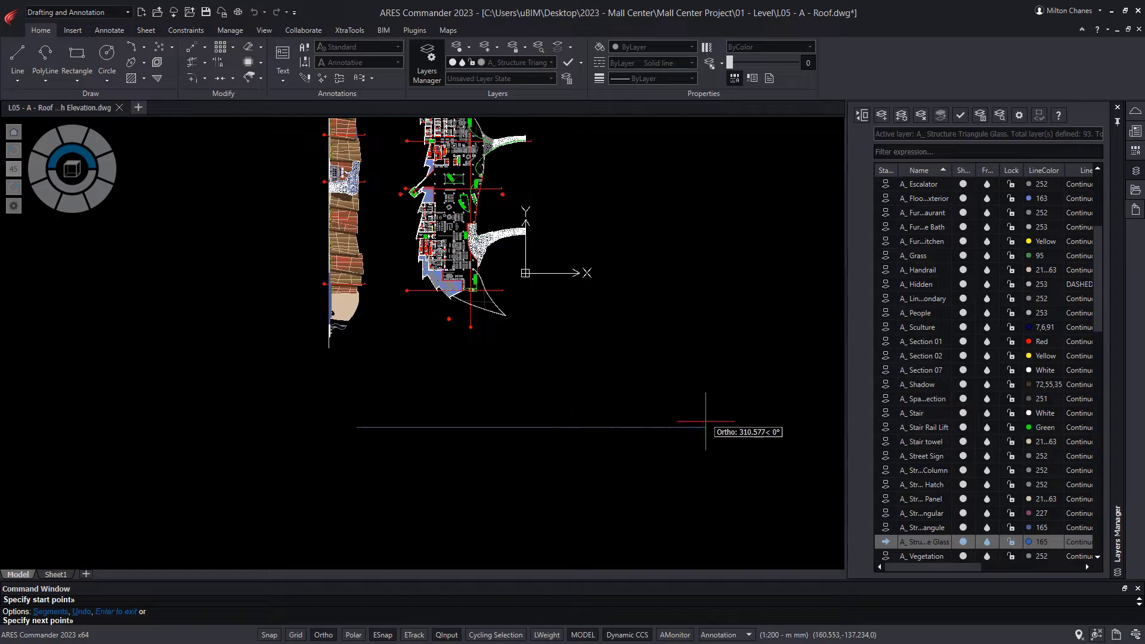
pyautogui.click(505, 316)
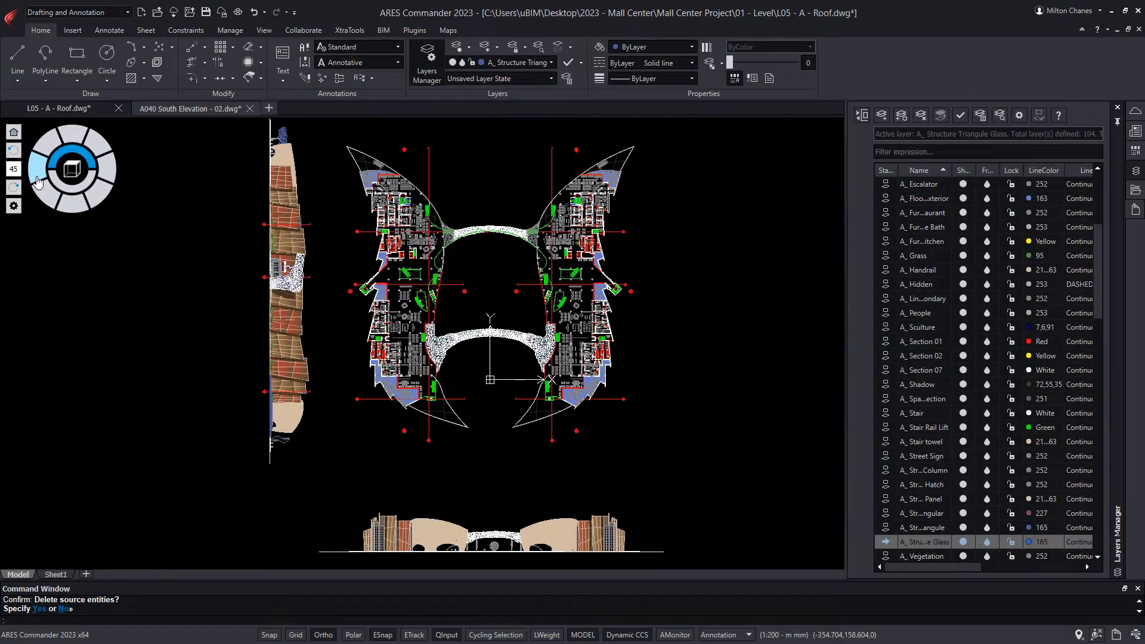
pyautogui.click(19, 168)
pyautogui.write('90')
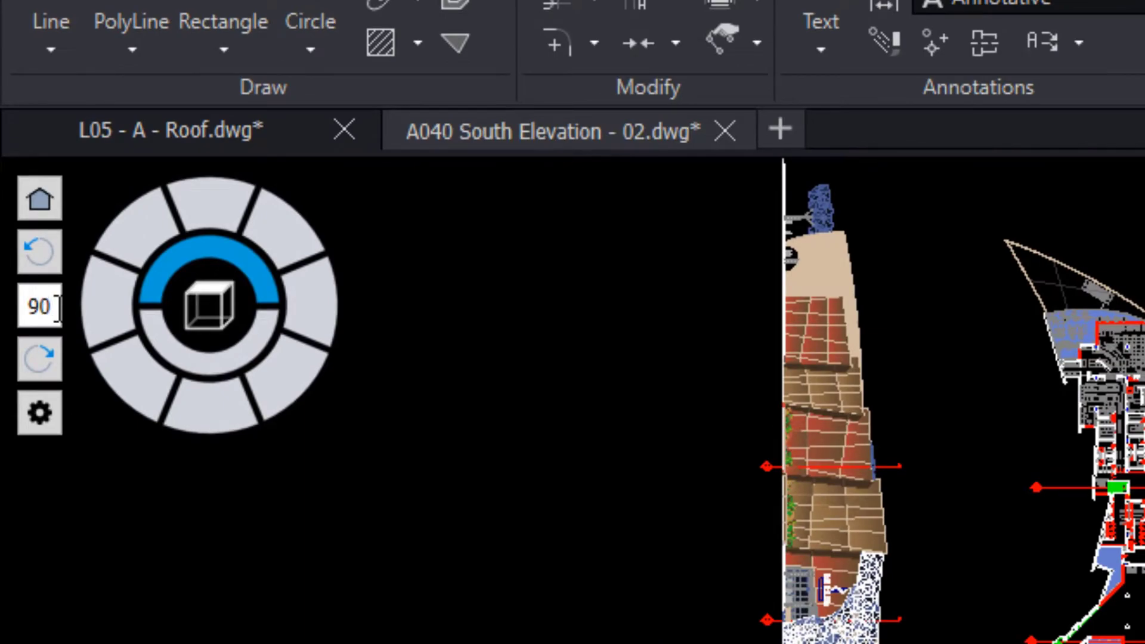